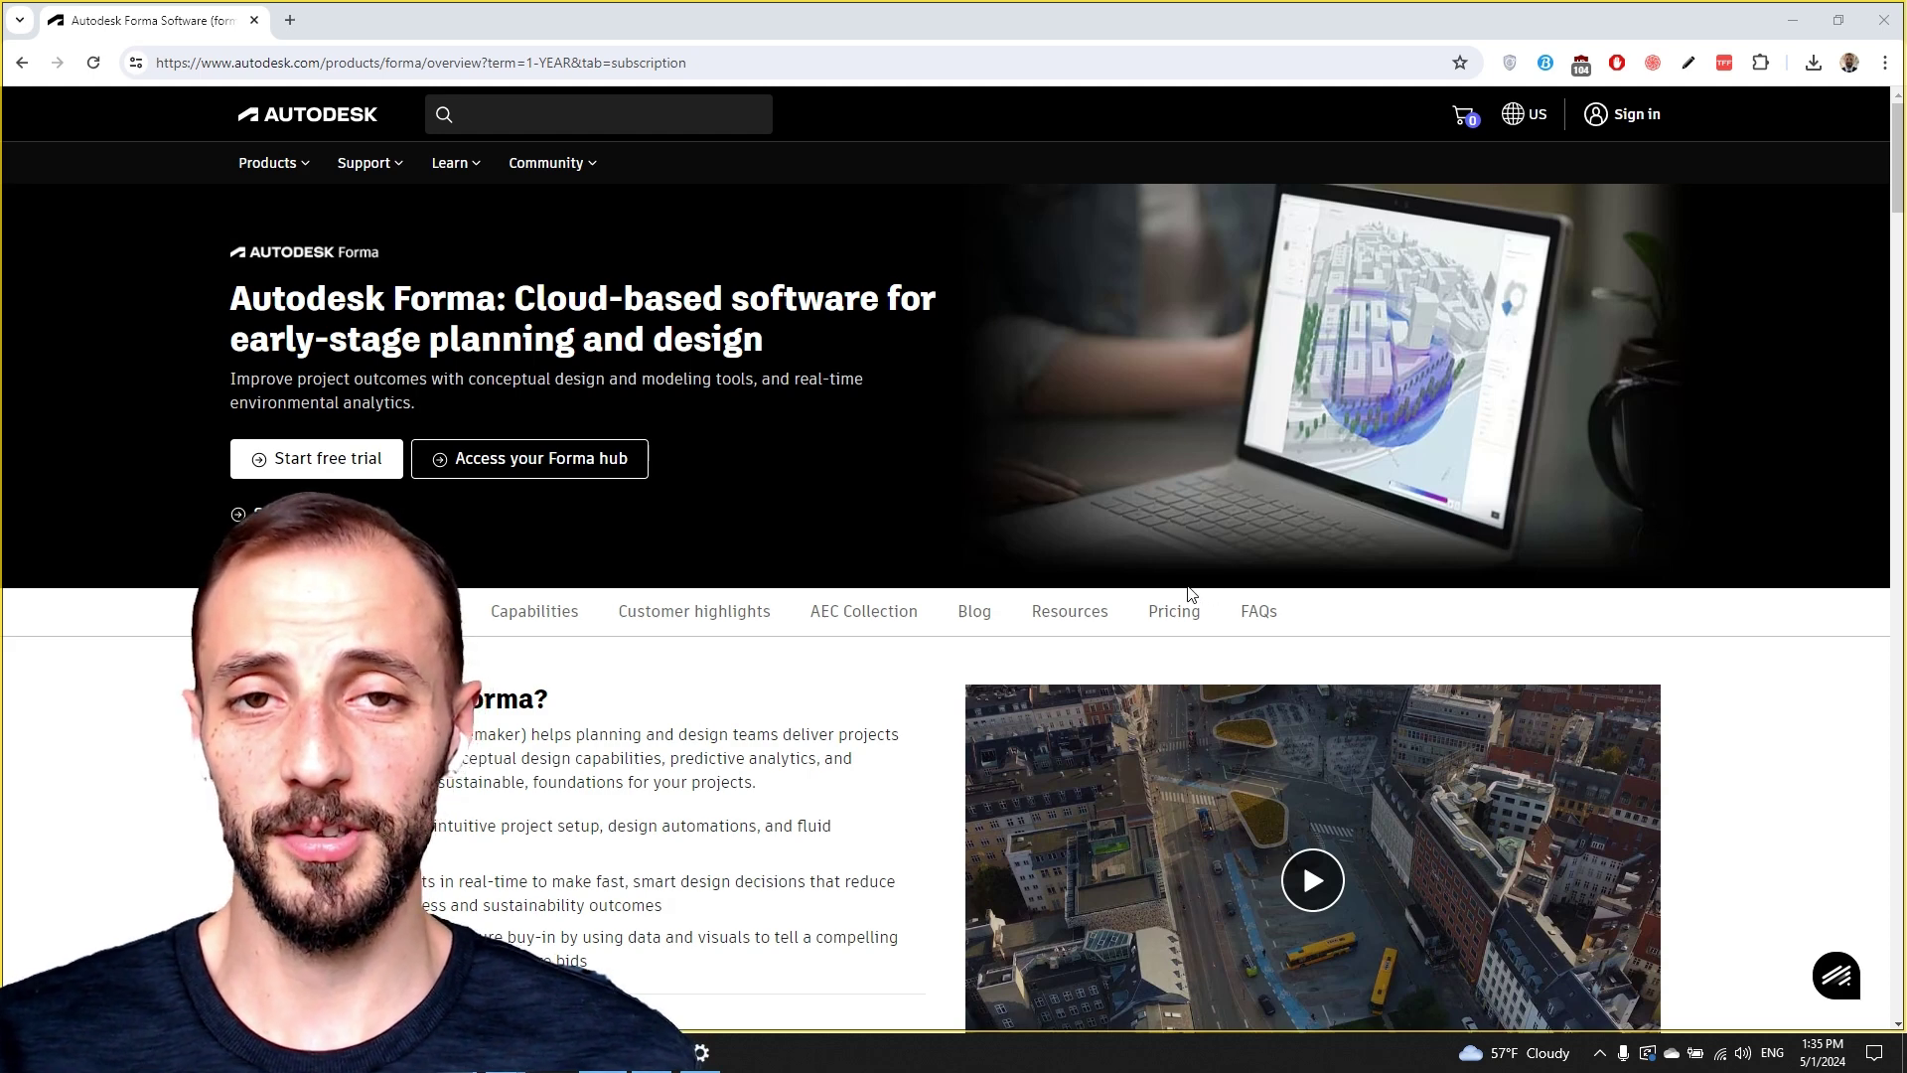
# Bring the Chrome window with the Forma overview page to the front to begin the free trial.
pyautogui.moveTo(408, 1053)
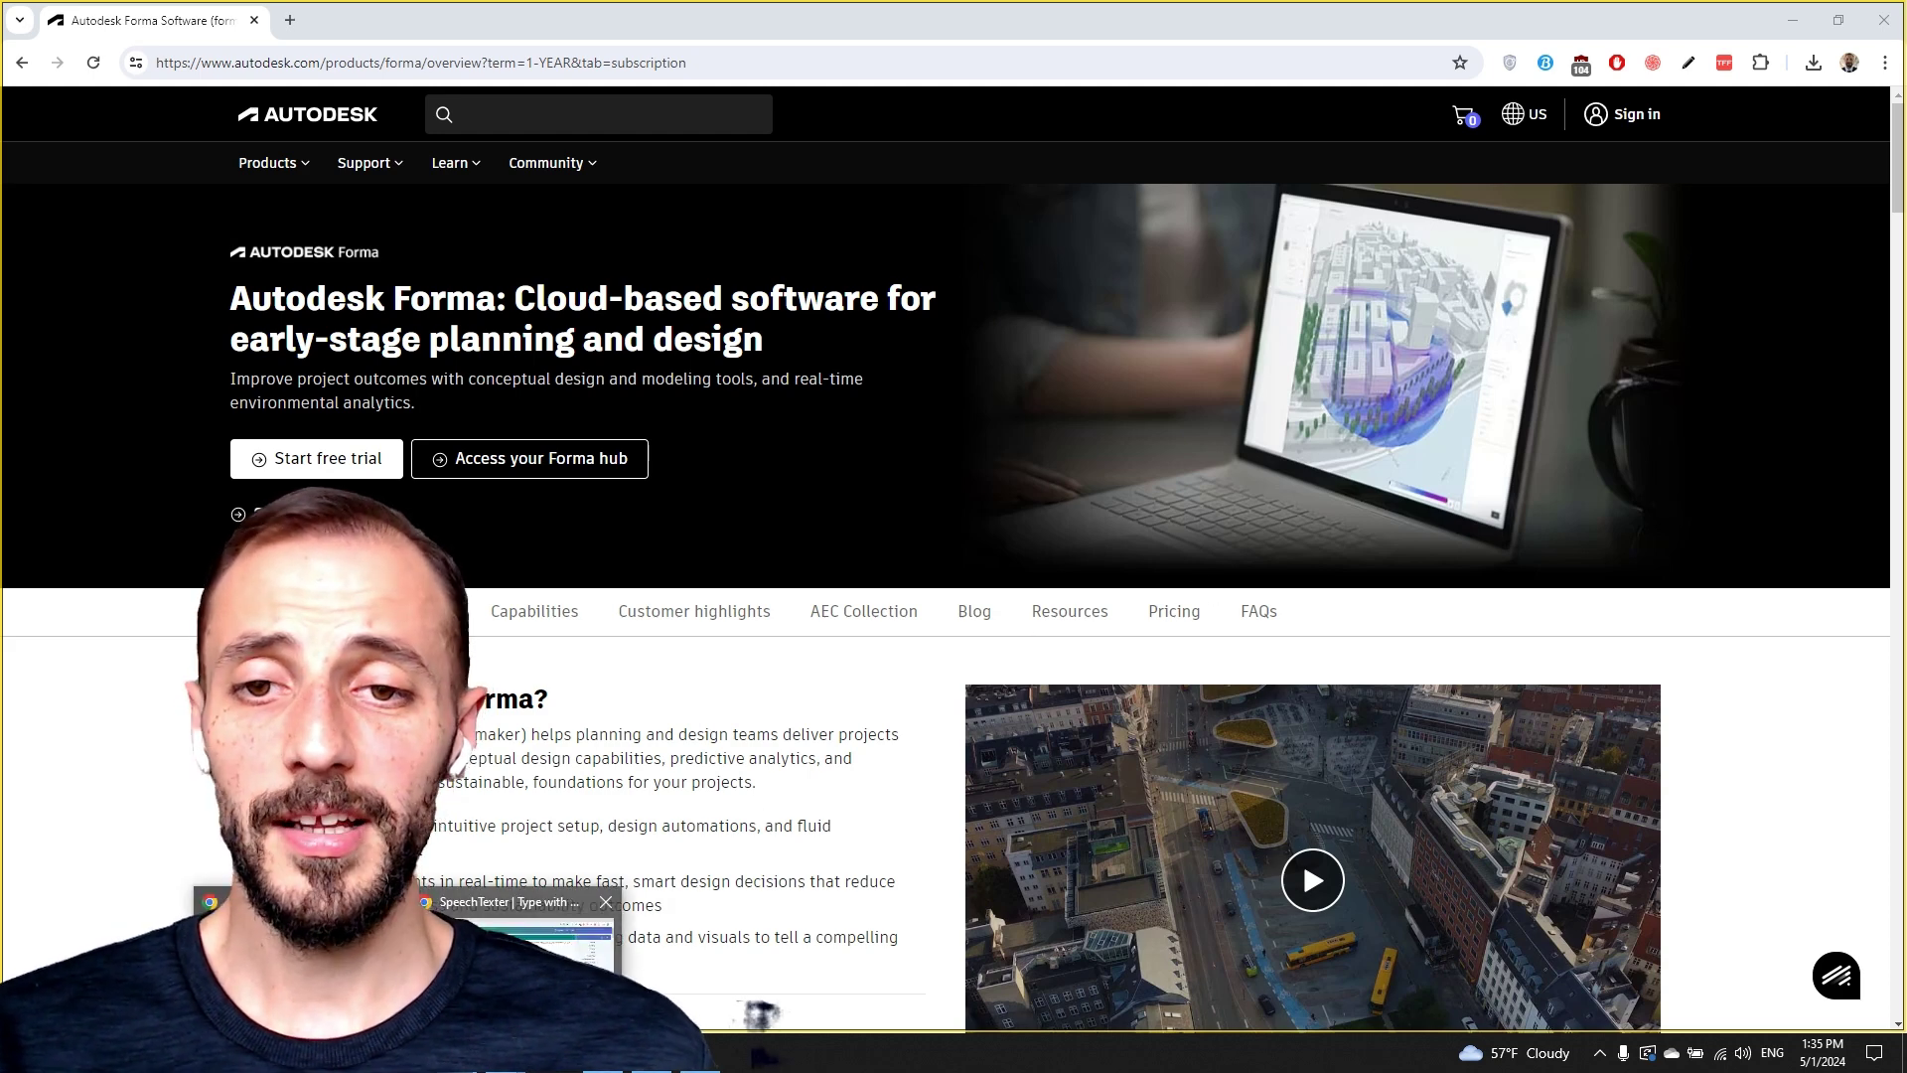
pyautogui.click(302, 958)
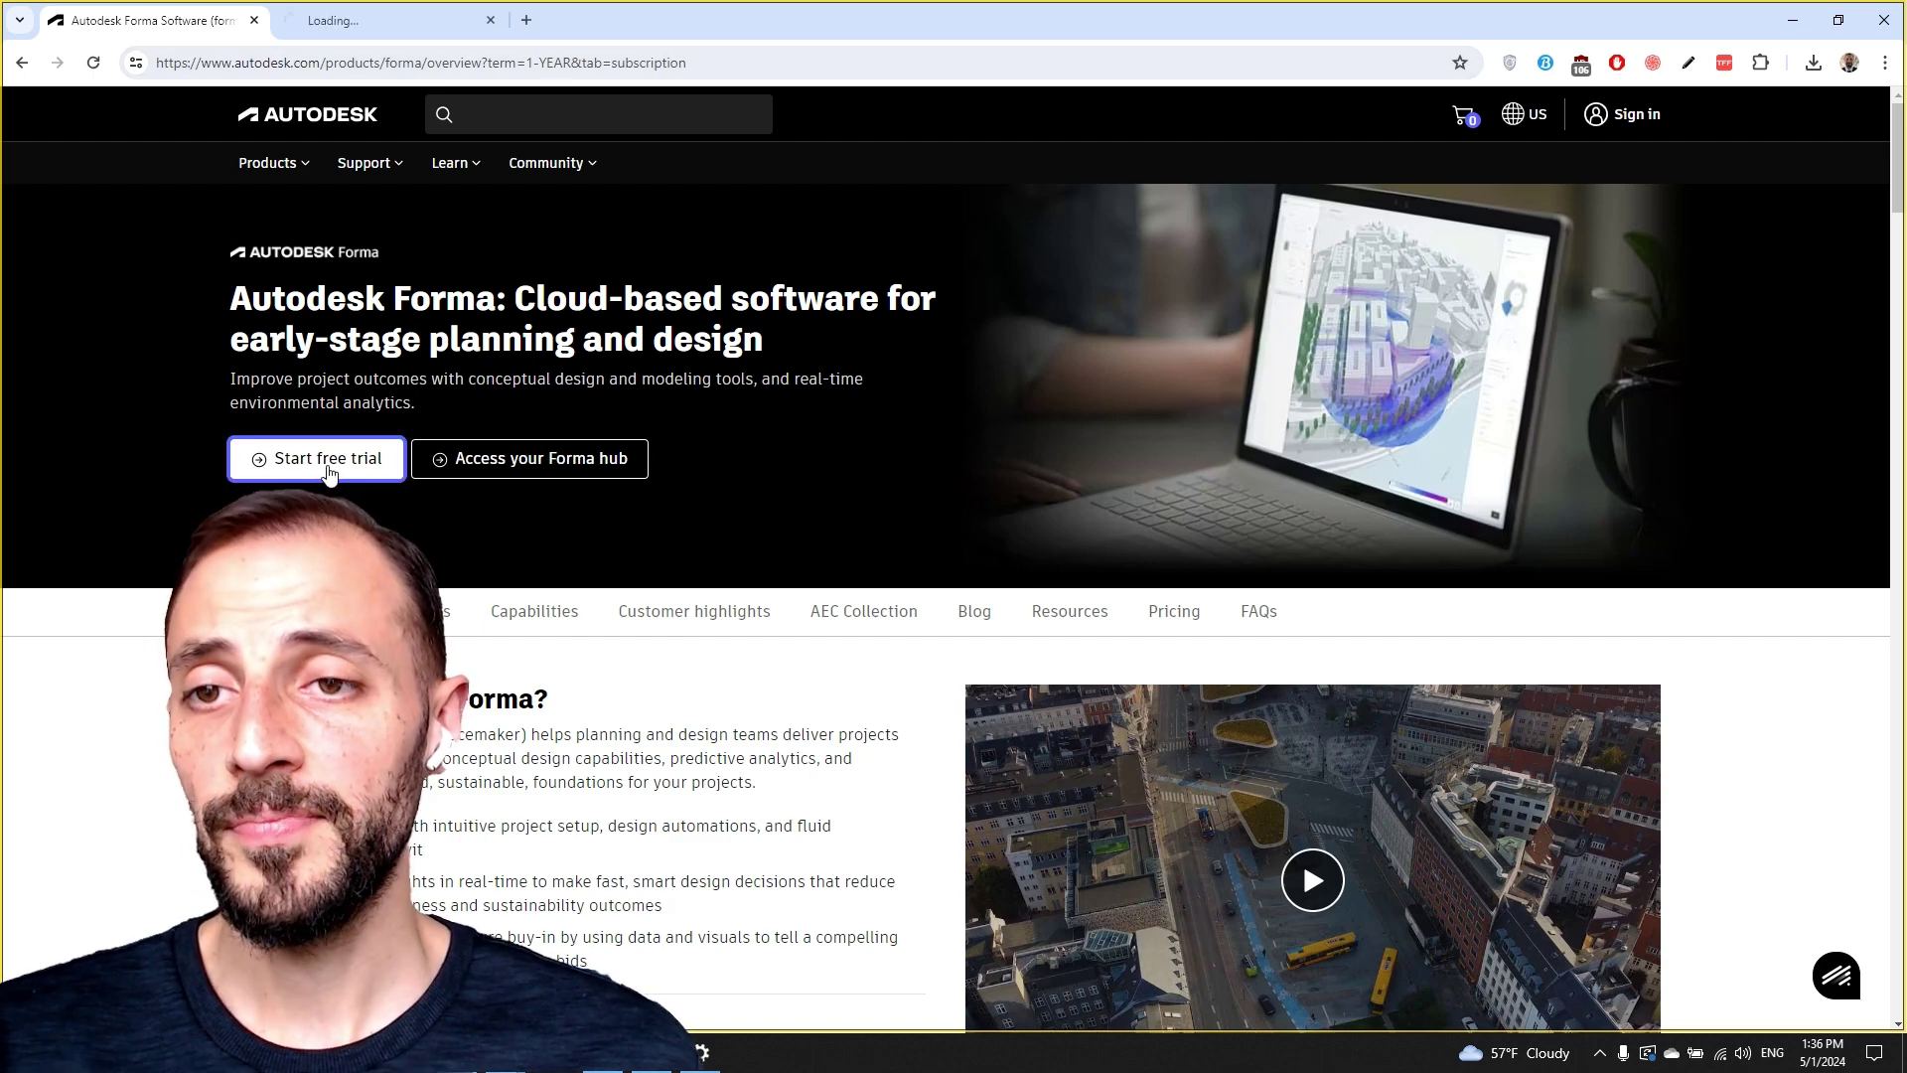
# On the Trial Intake tab, choose how the software will be used and submit the account e-mail address.
pyautogui.click(417, 20)
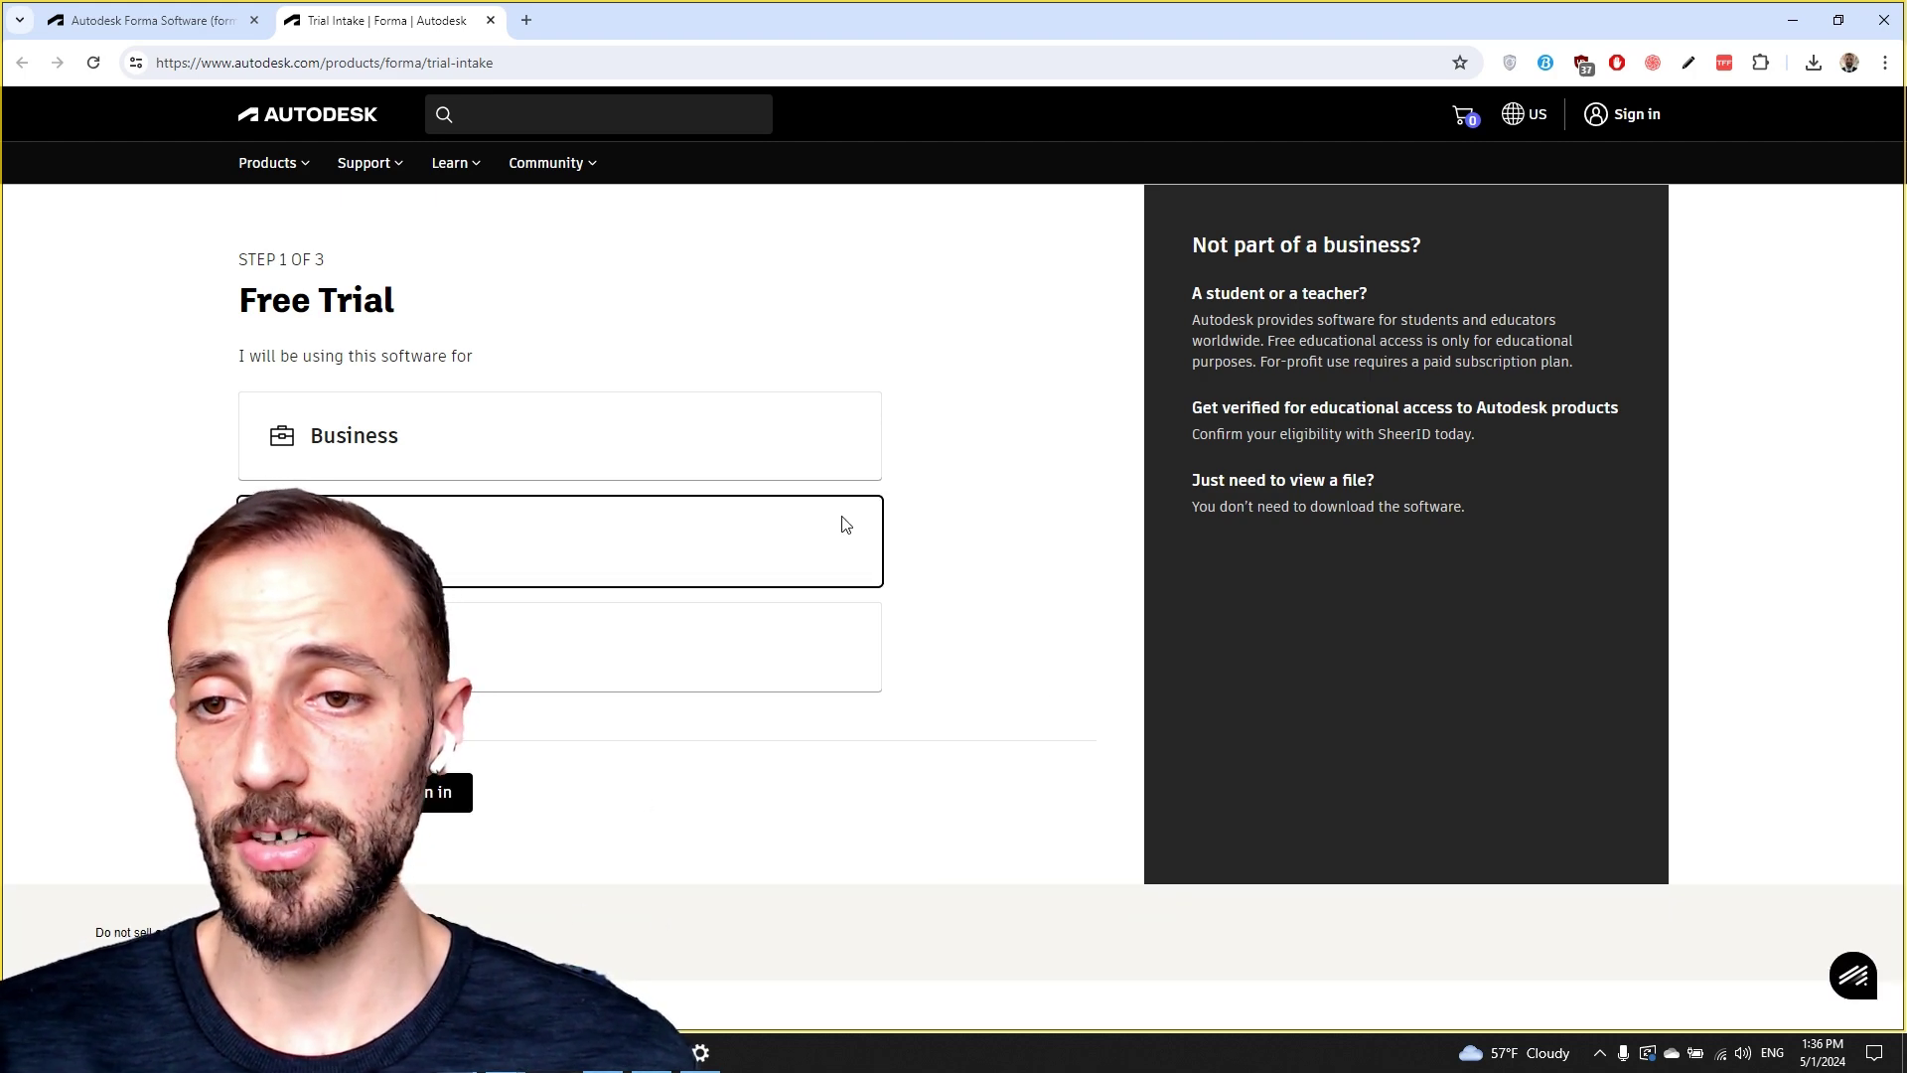
pyautogui.click(421, 809)
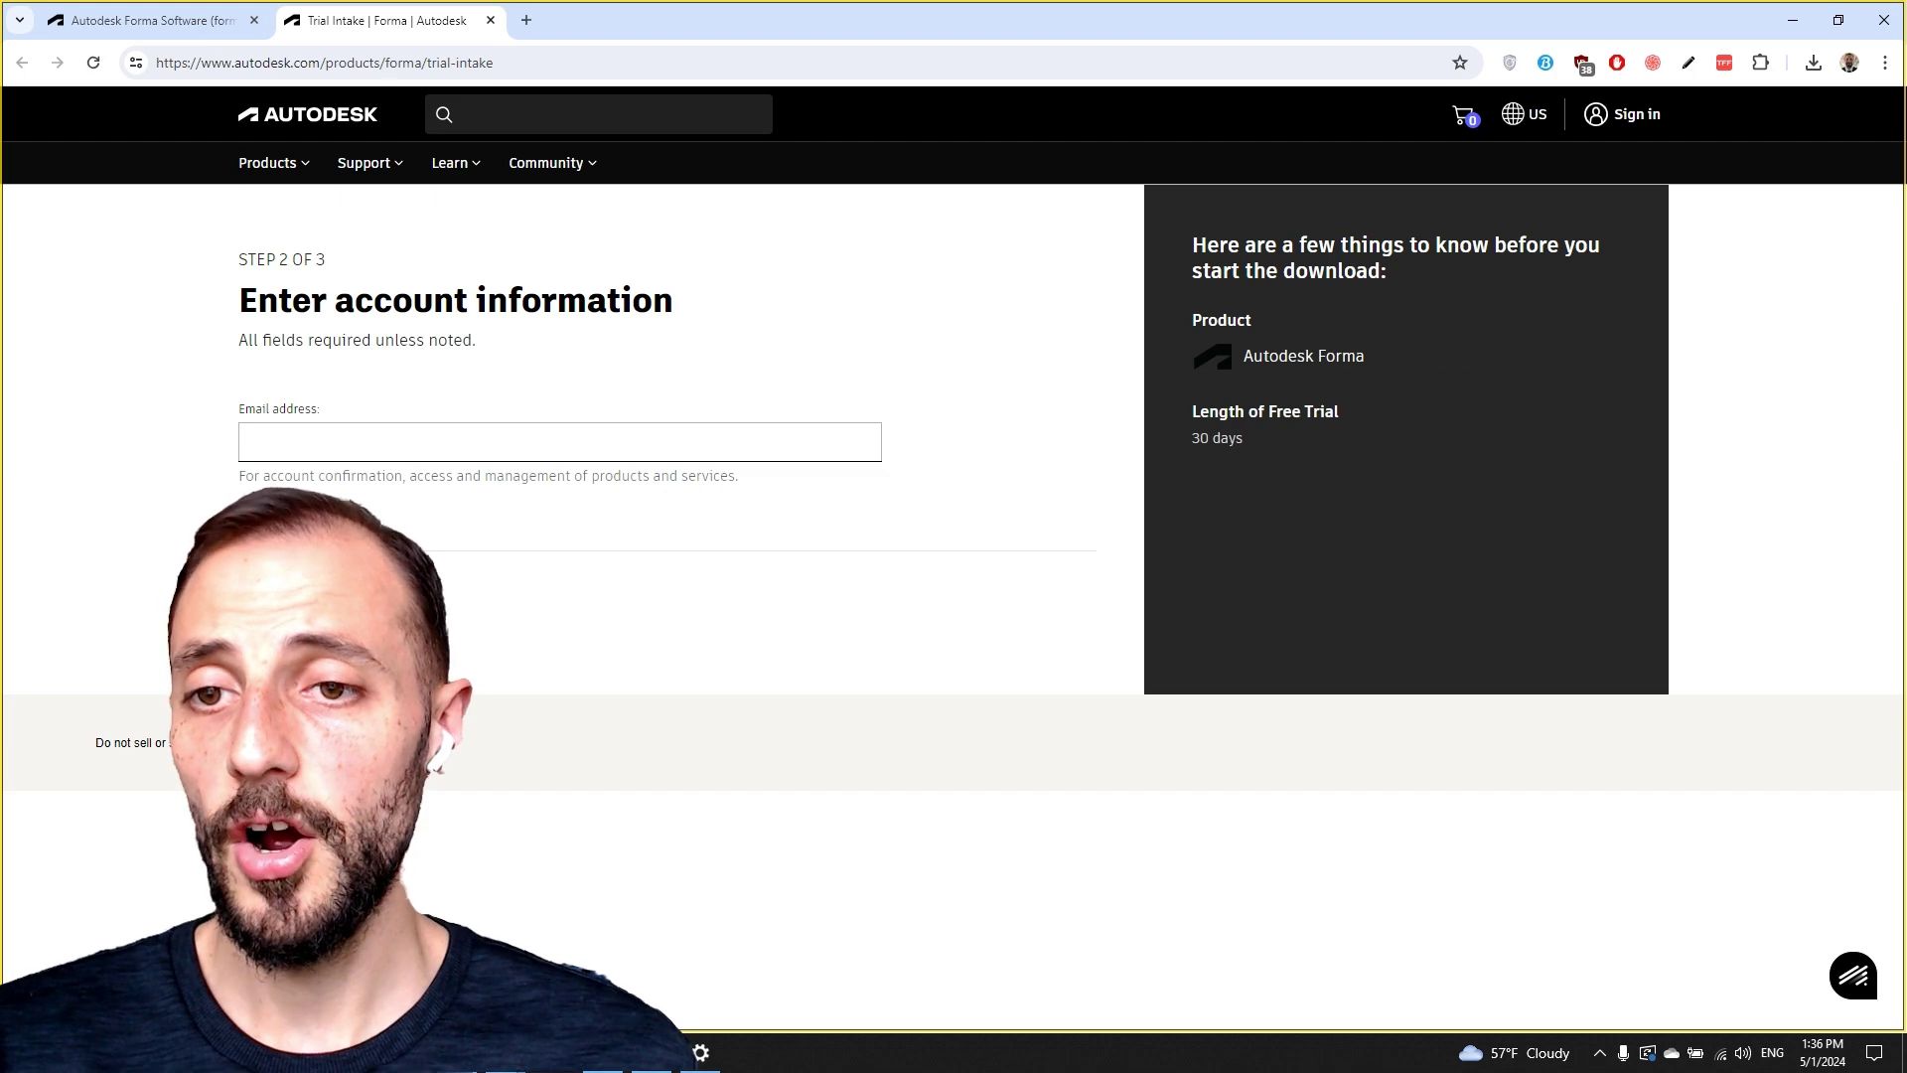
pyautogui.click(251, 437)
pyautogui.write('re')
pyautogui.hotkey('ctrl', 'a')
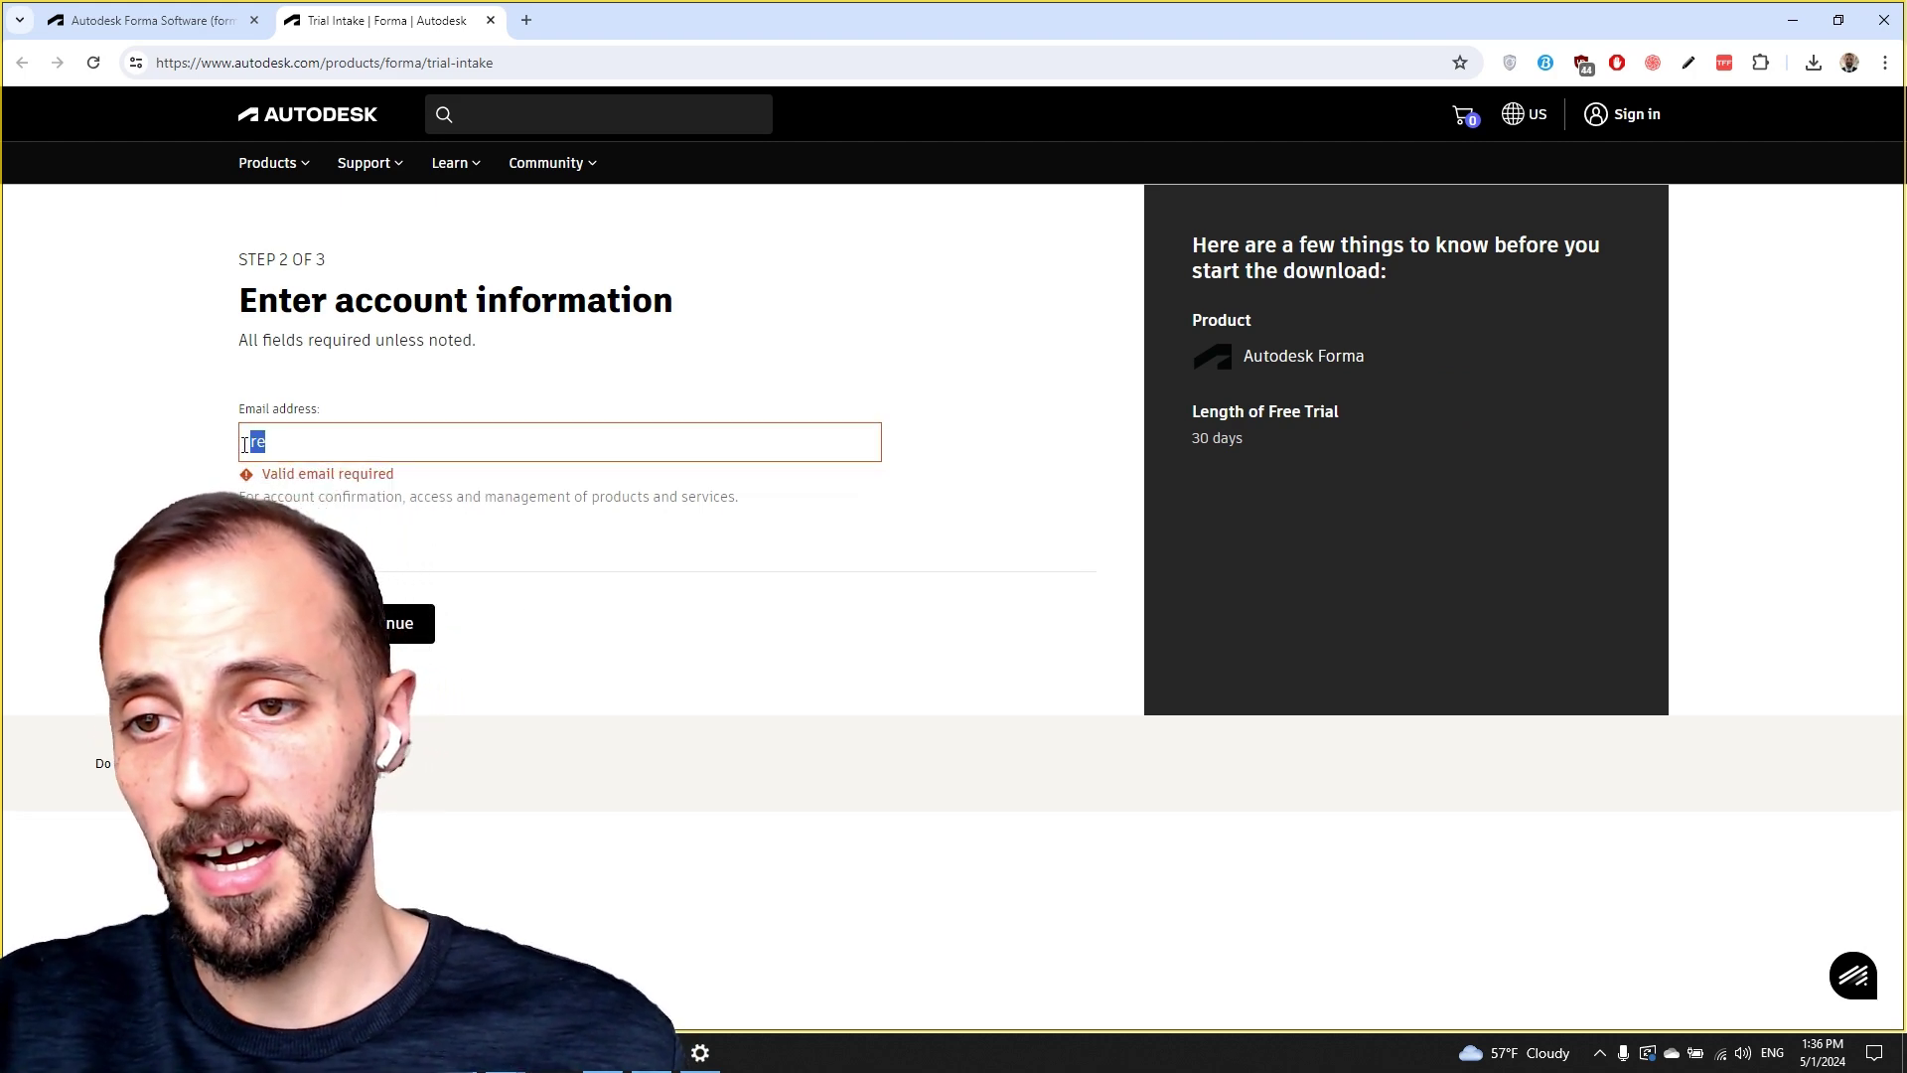
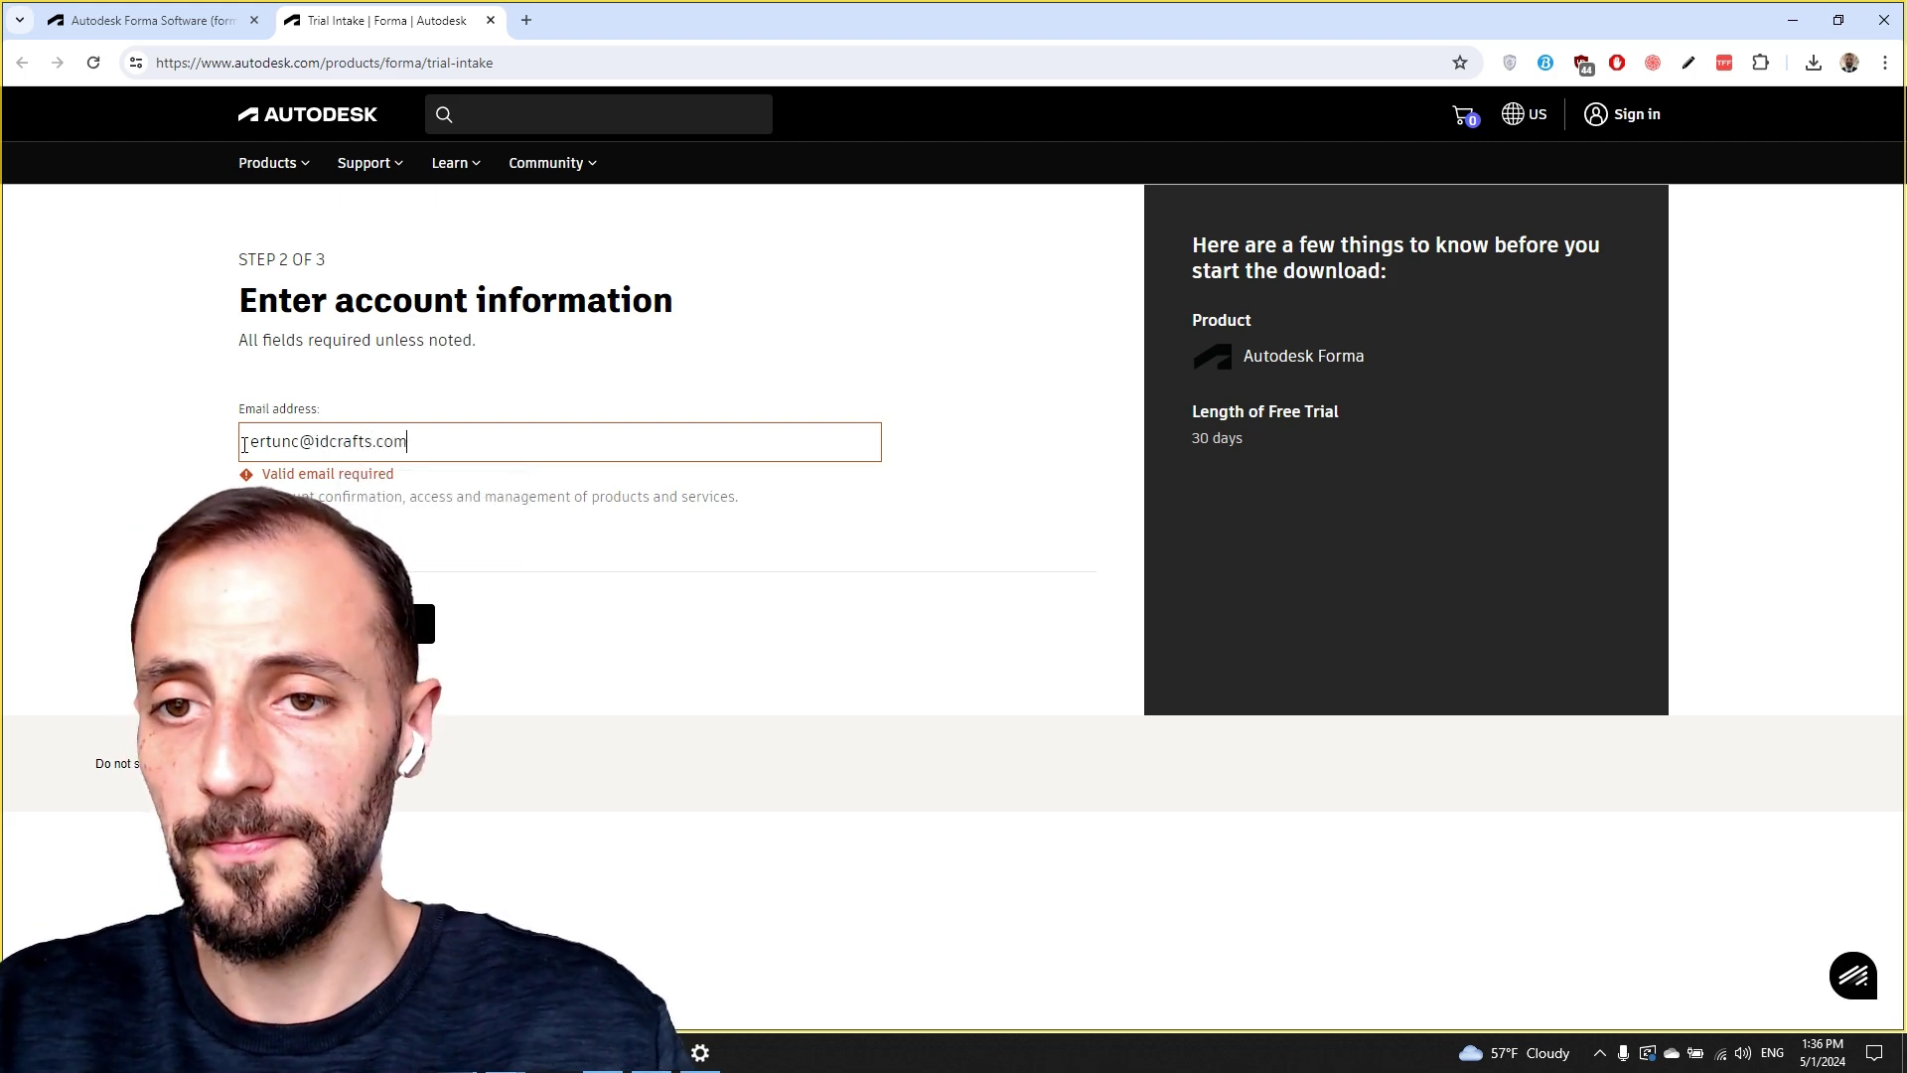
pyautogui.press('Tab')
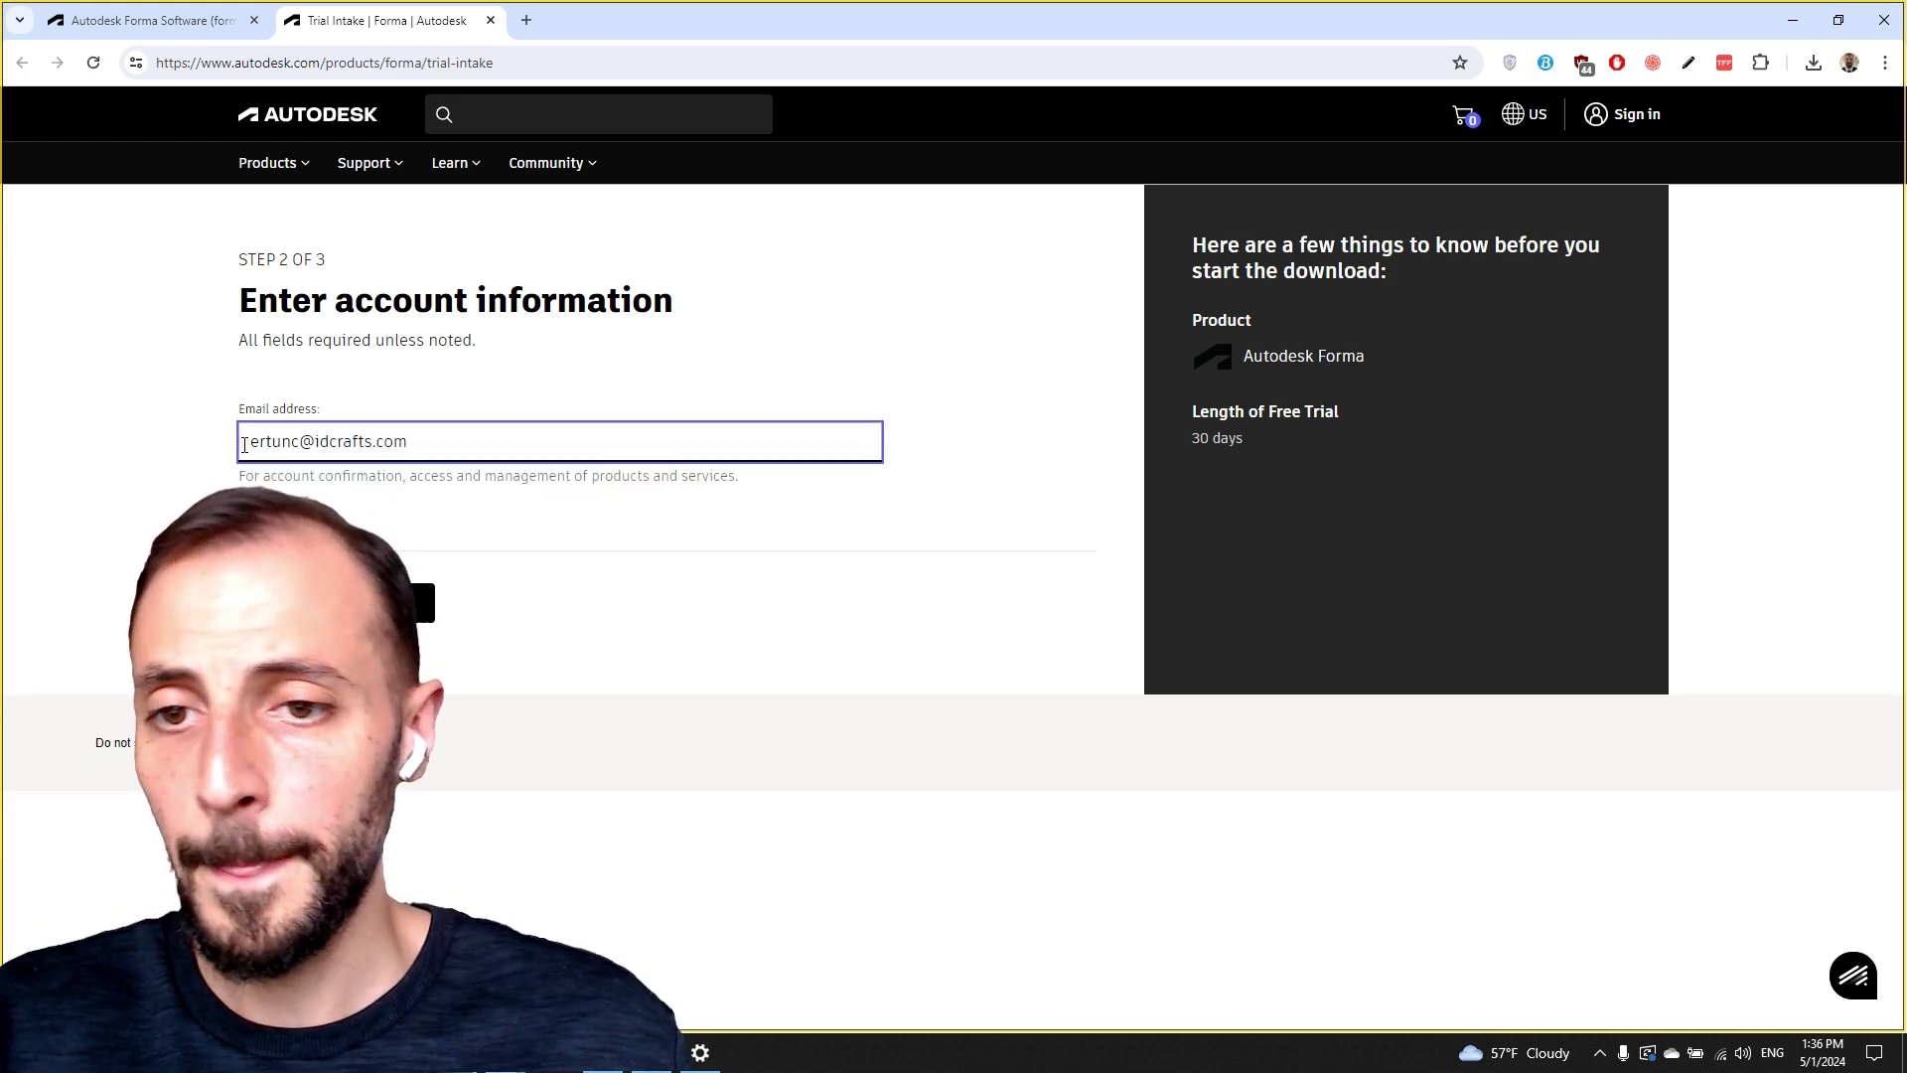
pyautogui.press('Return')
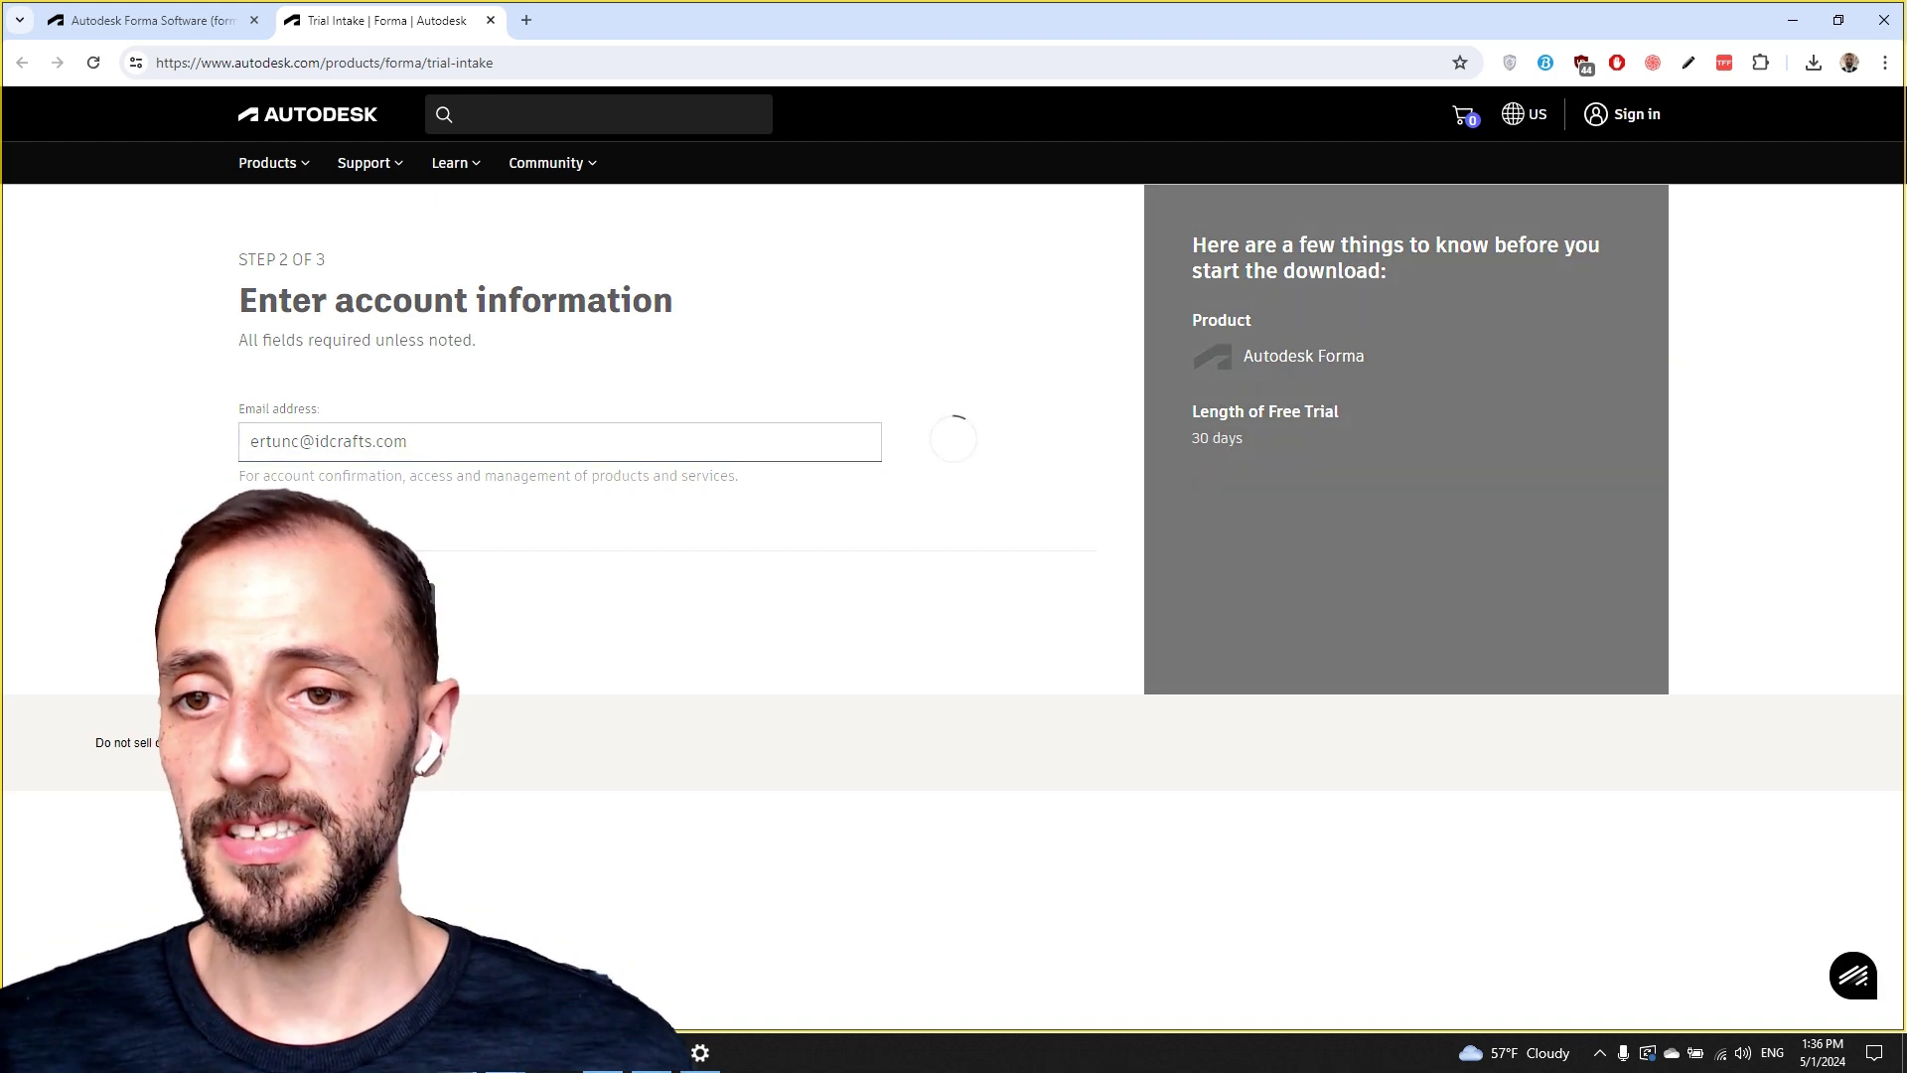
# Fill the intake form's contact fields from saved autofill details.
pyautogui.scroll(-1, 512, 600)
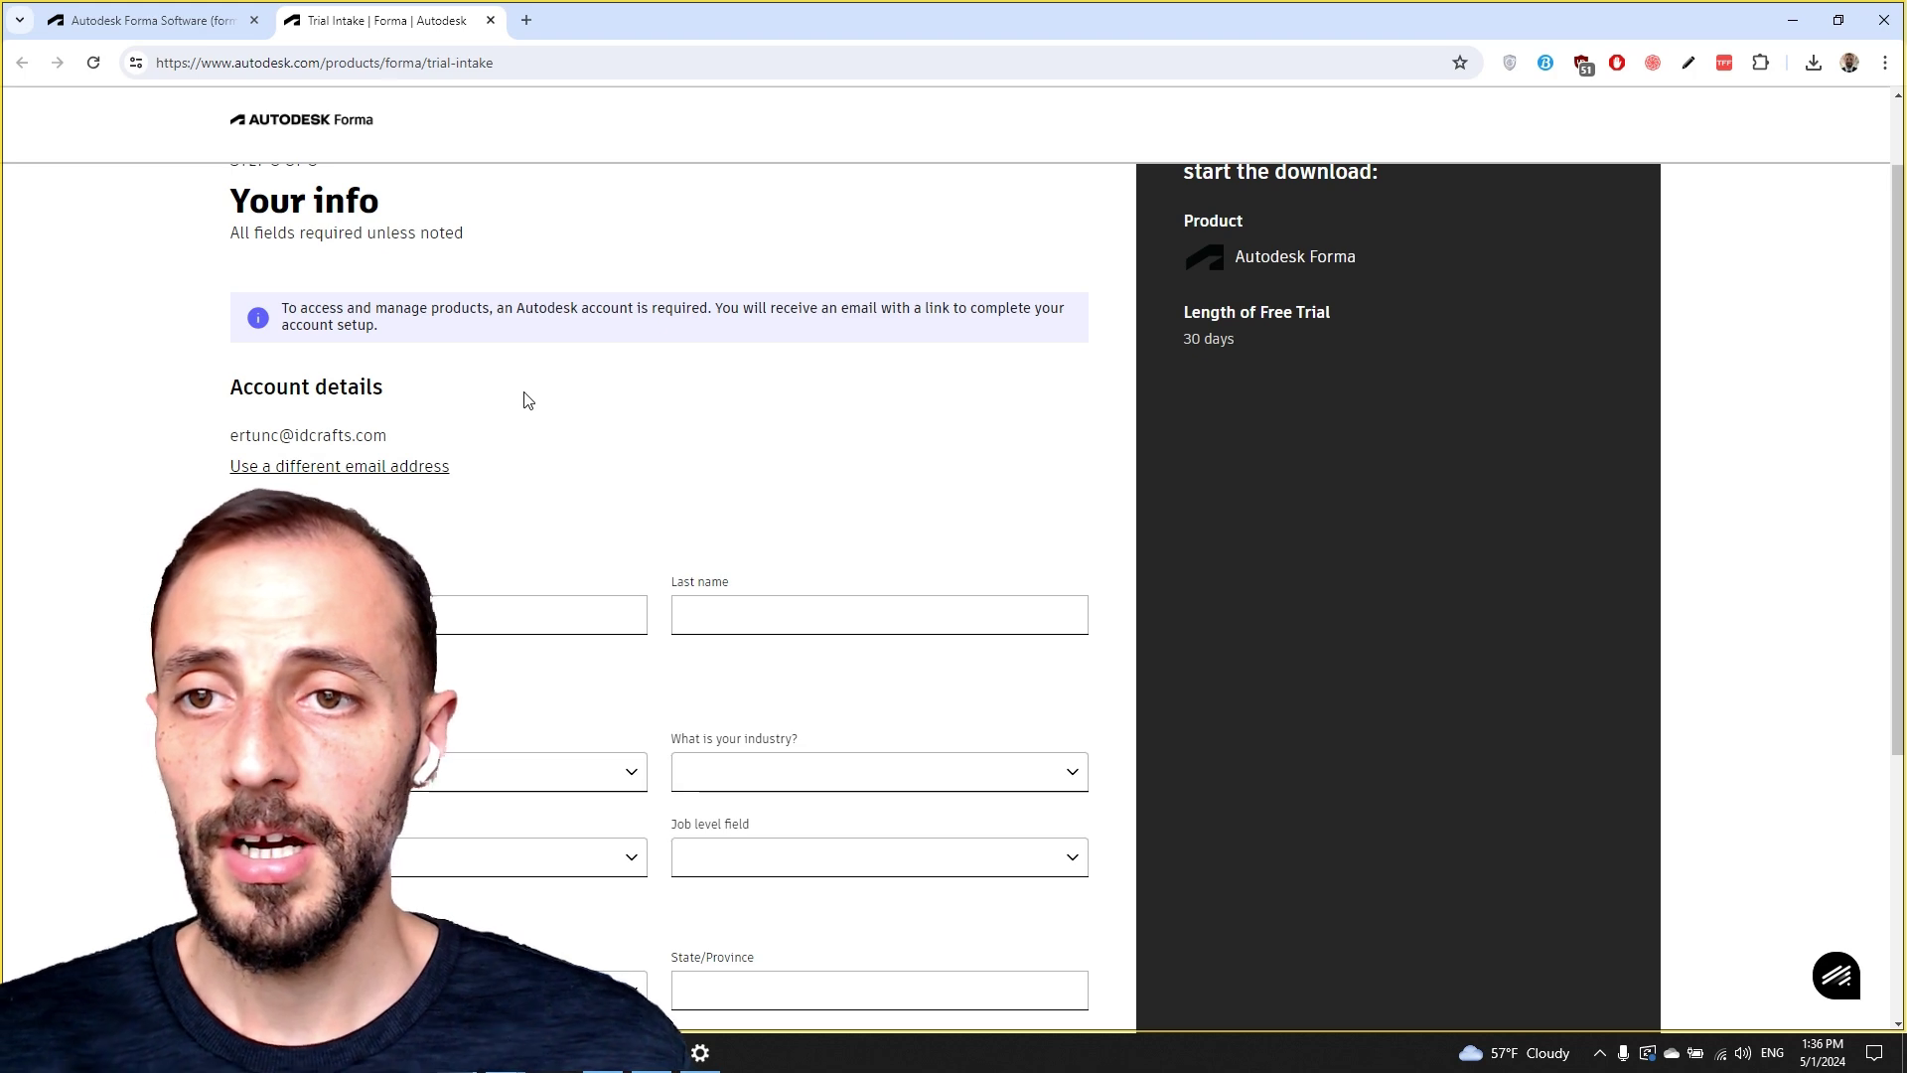
pyautogui.scroll(-3, 521, 425)
pyautogui.scroll(-1, 521, 442)
pyautogui.scroll(2, 521, 462)
pyautogui.click(462, 412)
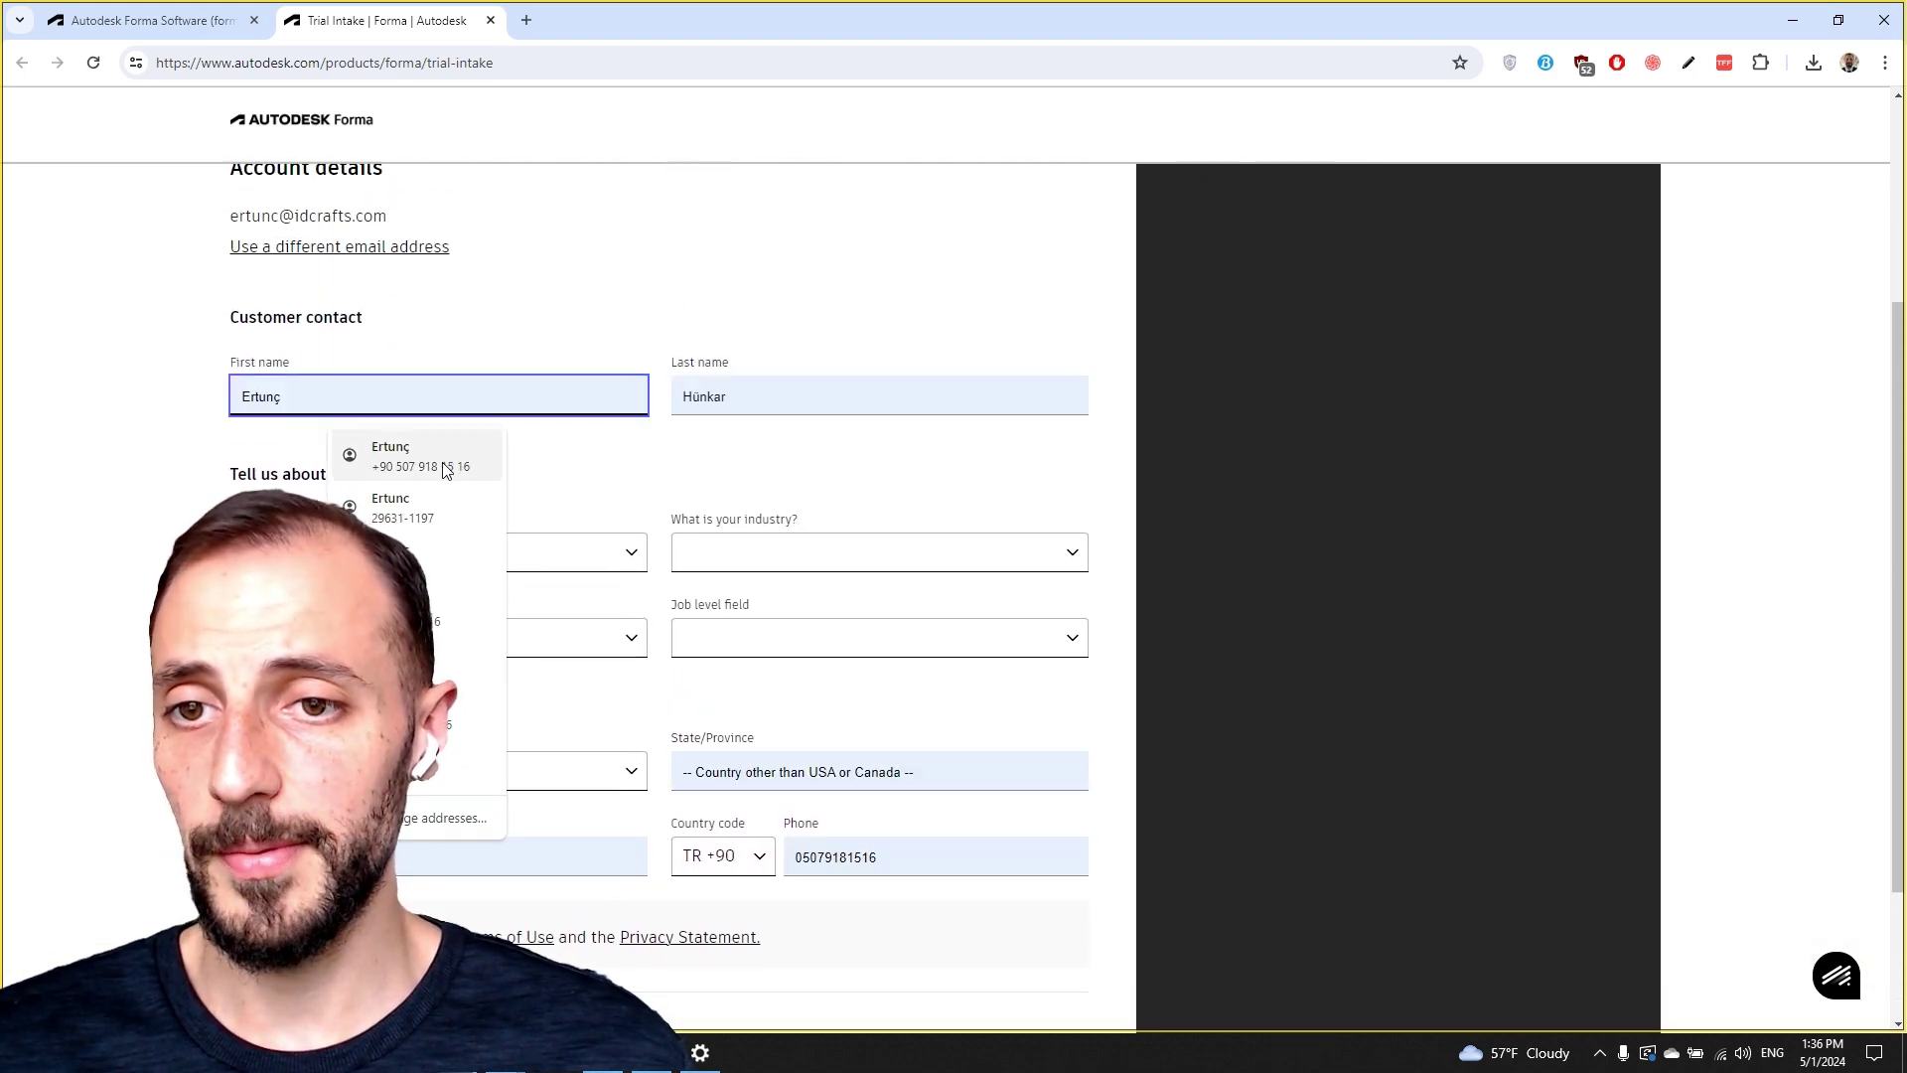
pyautogui.click(397, 455)
# Set objective to first-time trial, industry Architecture Services, role Architect, job level Business Owner/Entrepreneur.
pyautogui.click(490, 554)
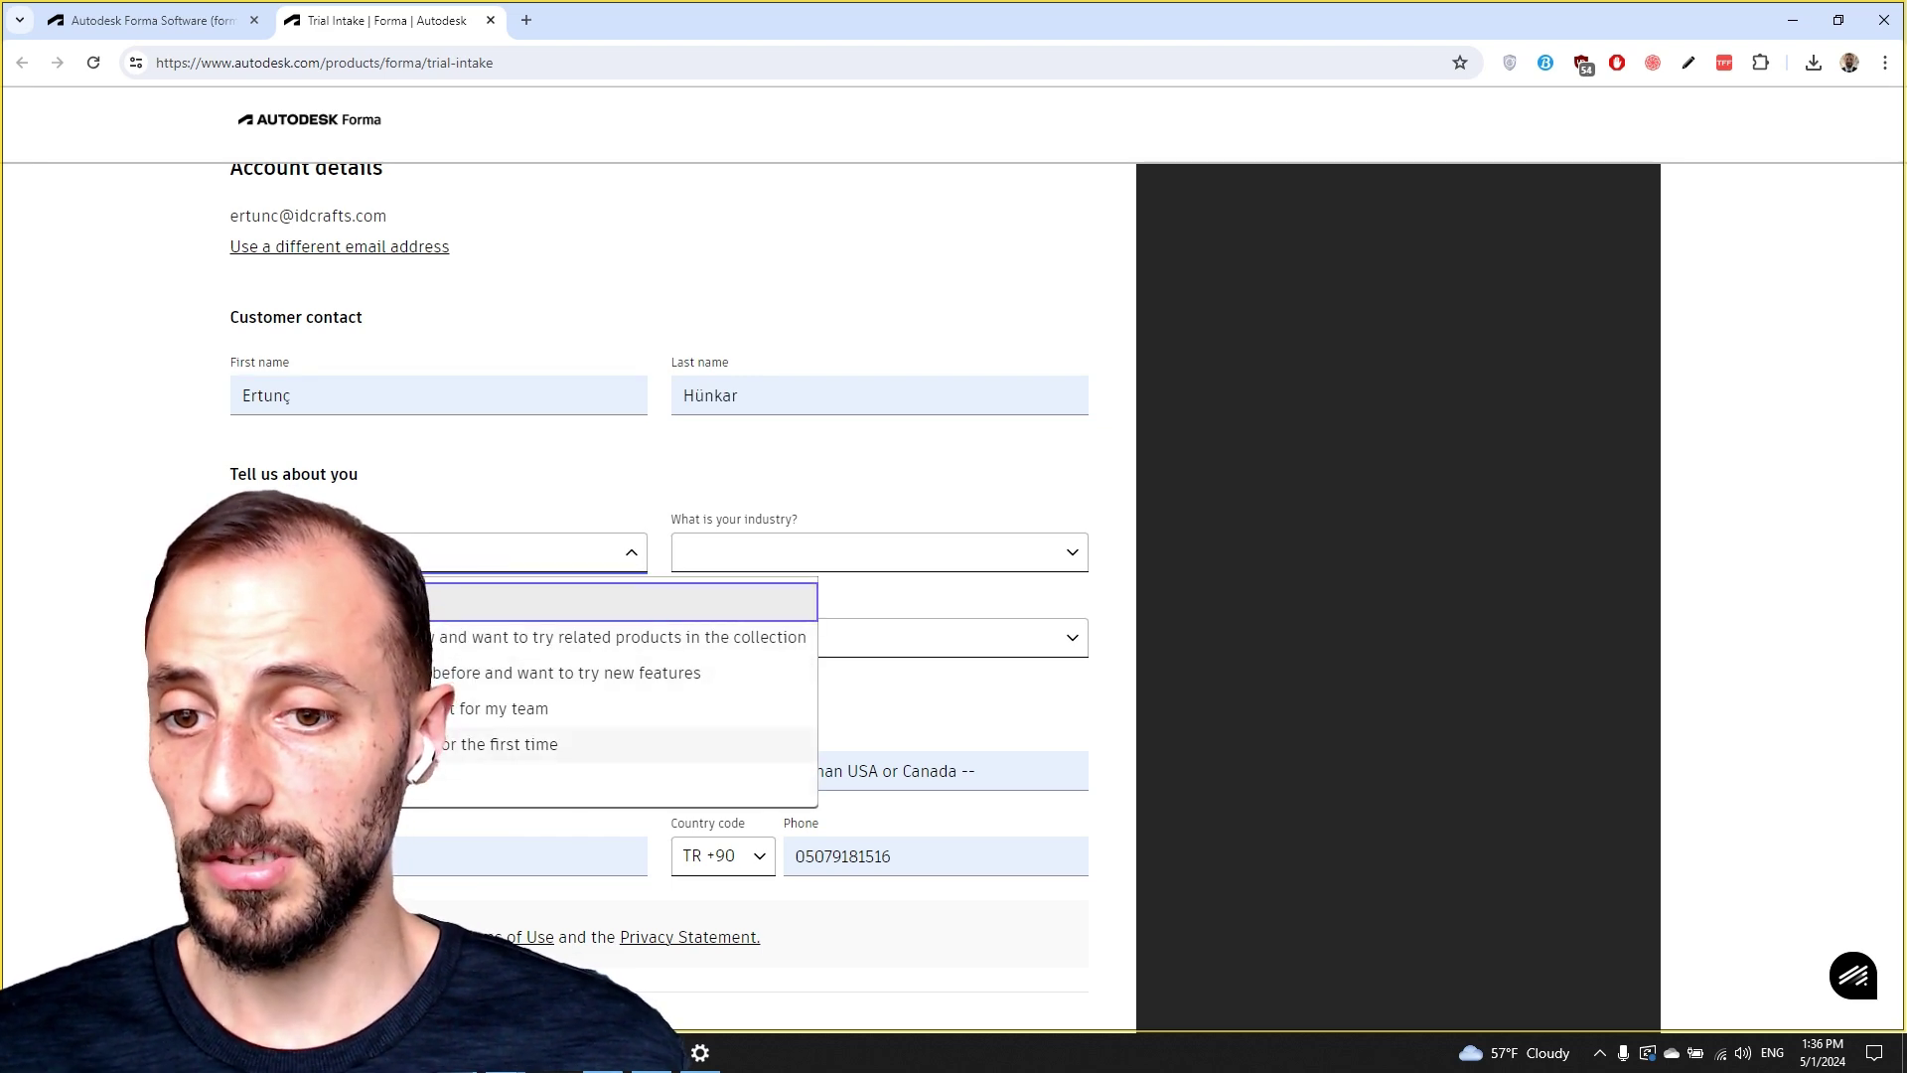
pyautogui.click(497, 743)
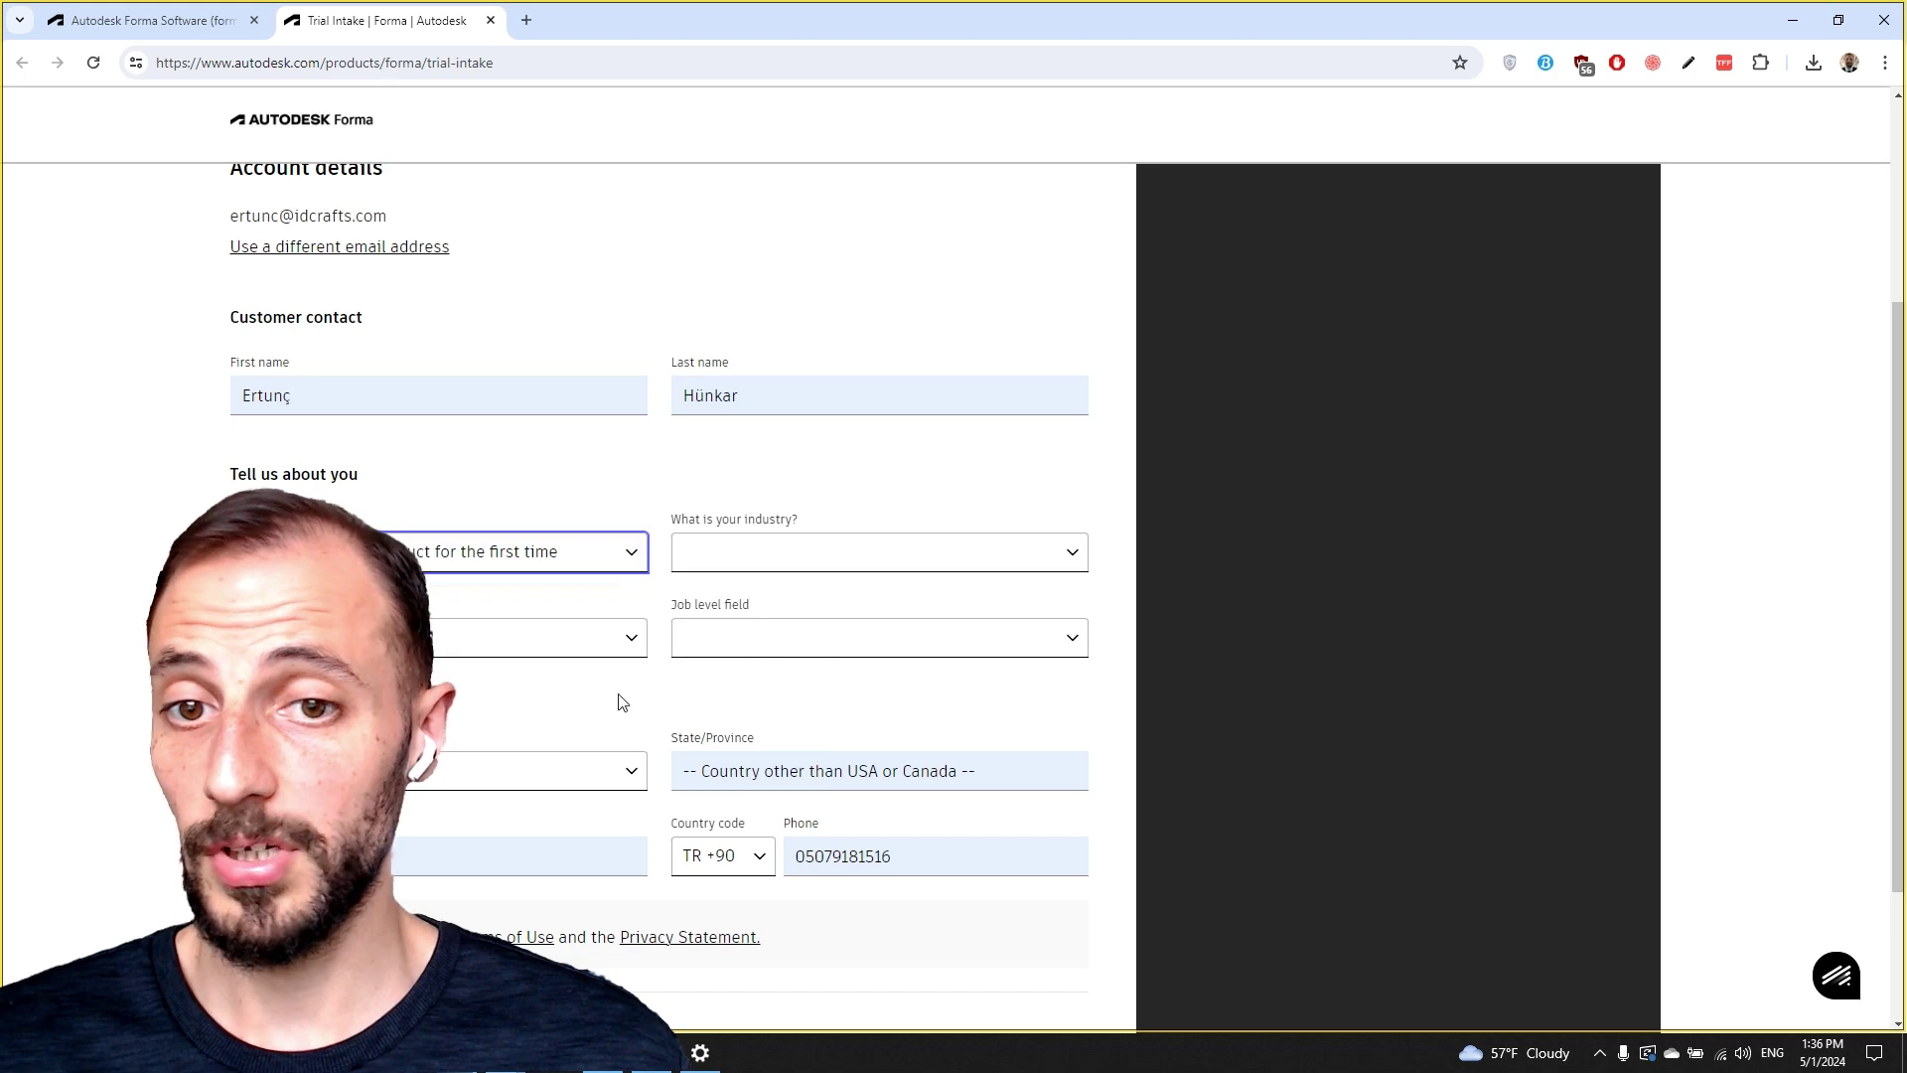
pyautogui.click(825, 551)
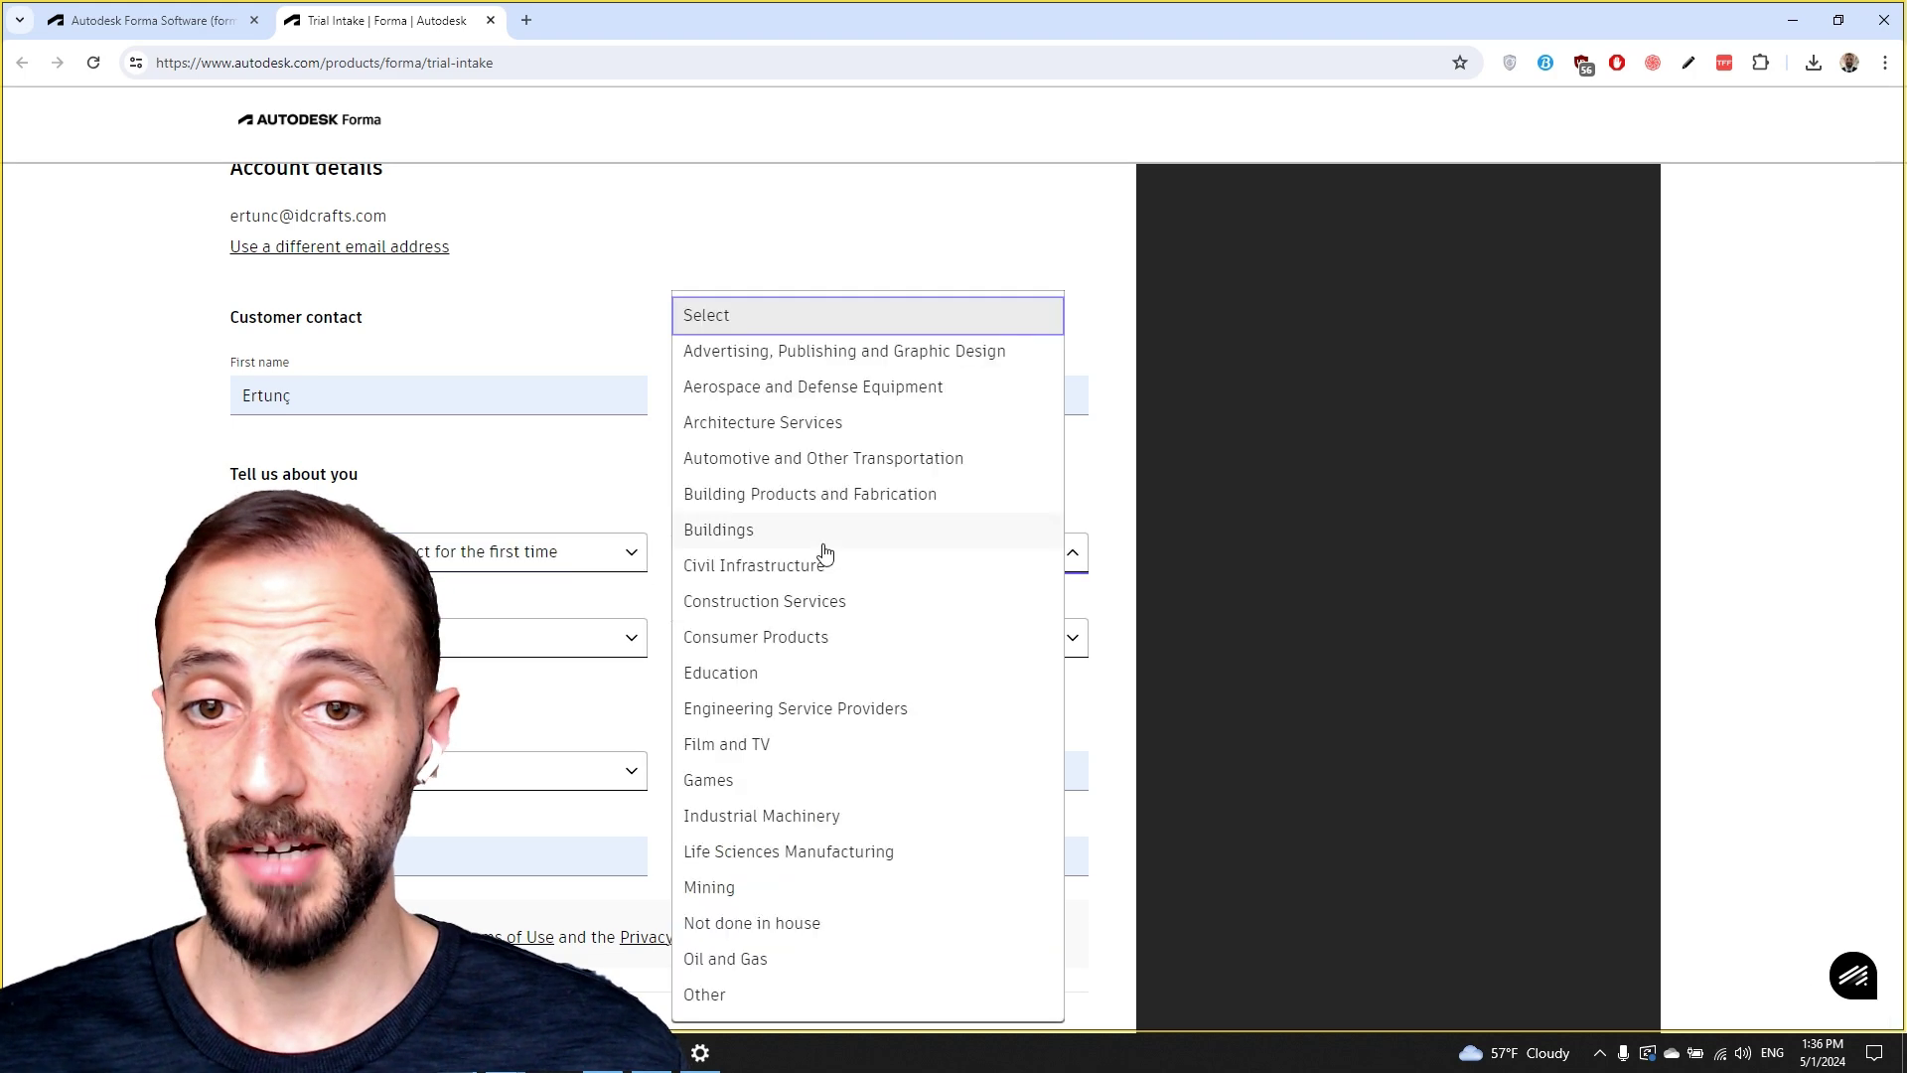
pyautogui.click(763, 424)
pyautogui.click(511, 636)
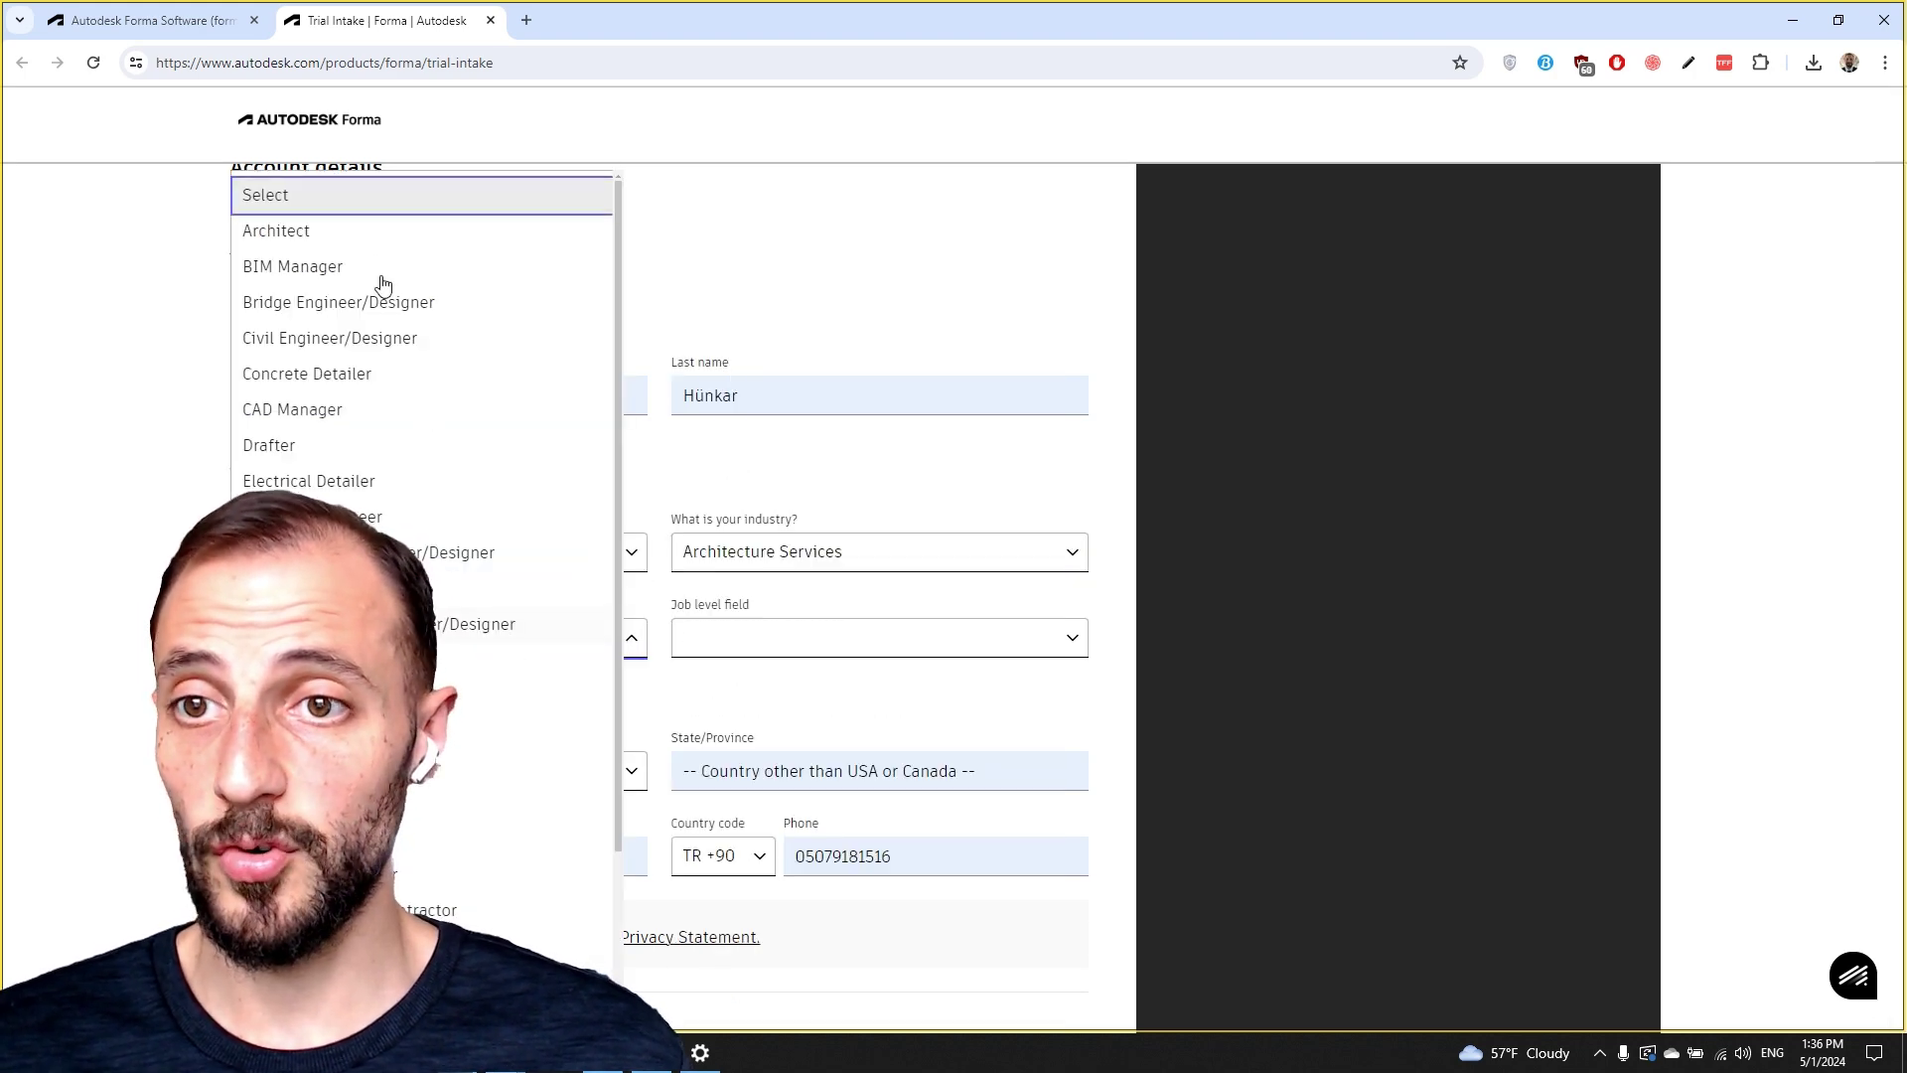
pyautogui.click(340, 232)
pyautogui.click(828, 644)
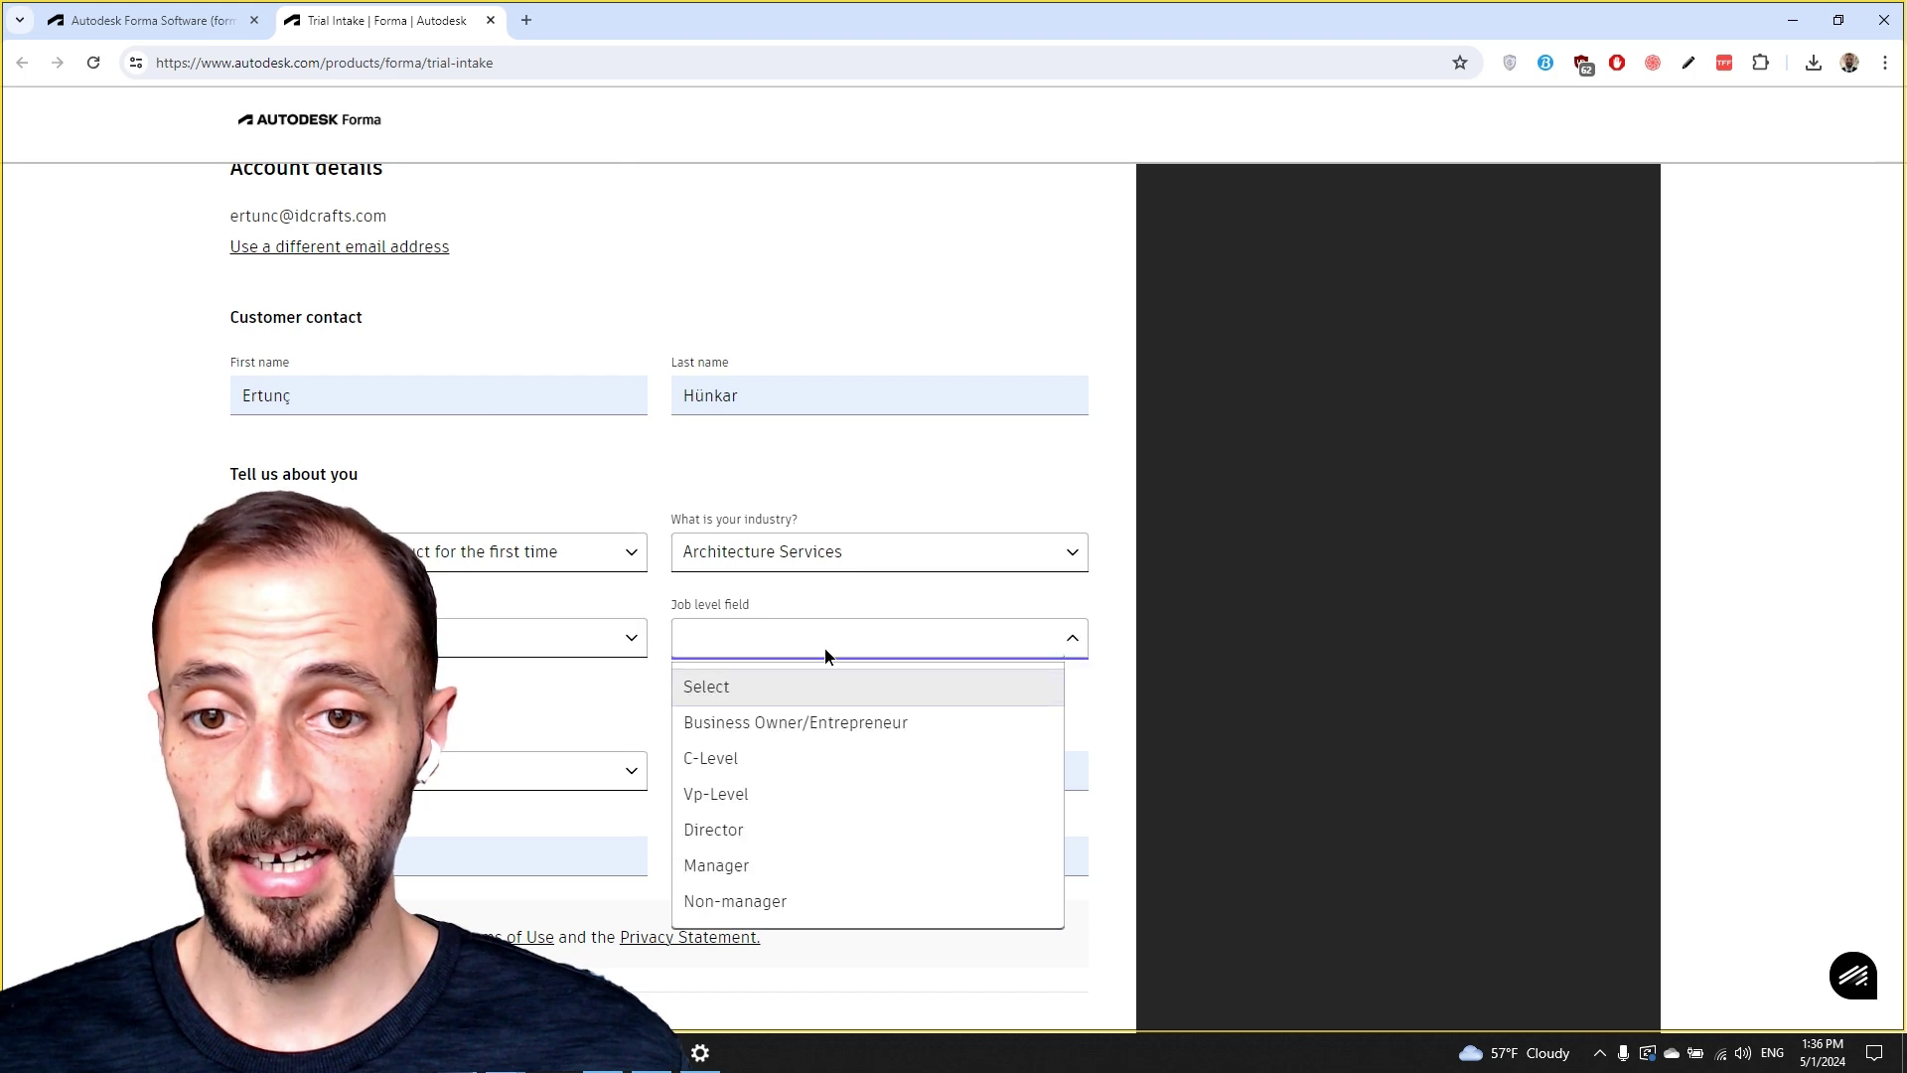
pyautogui.click(795, 735)
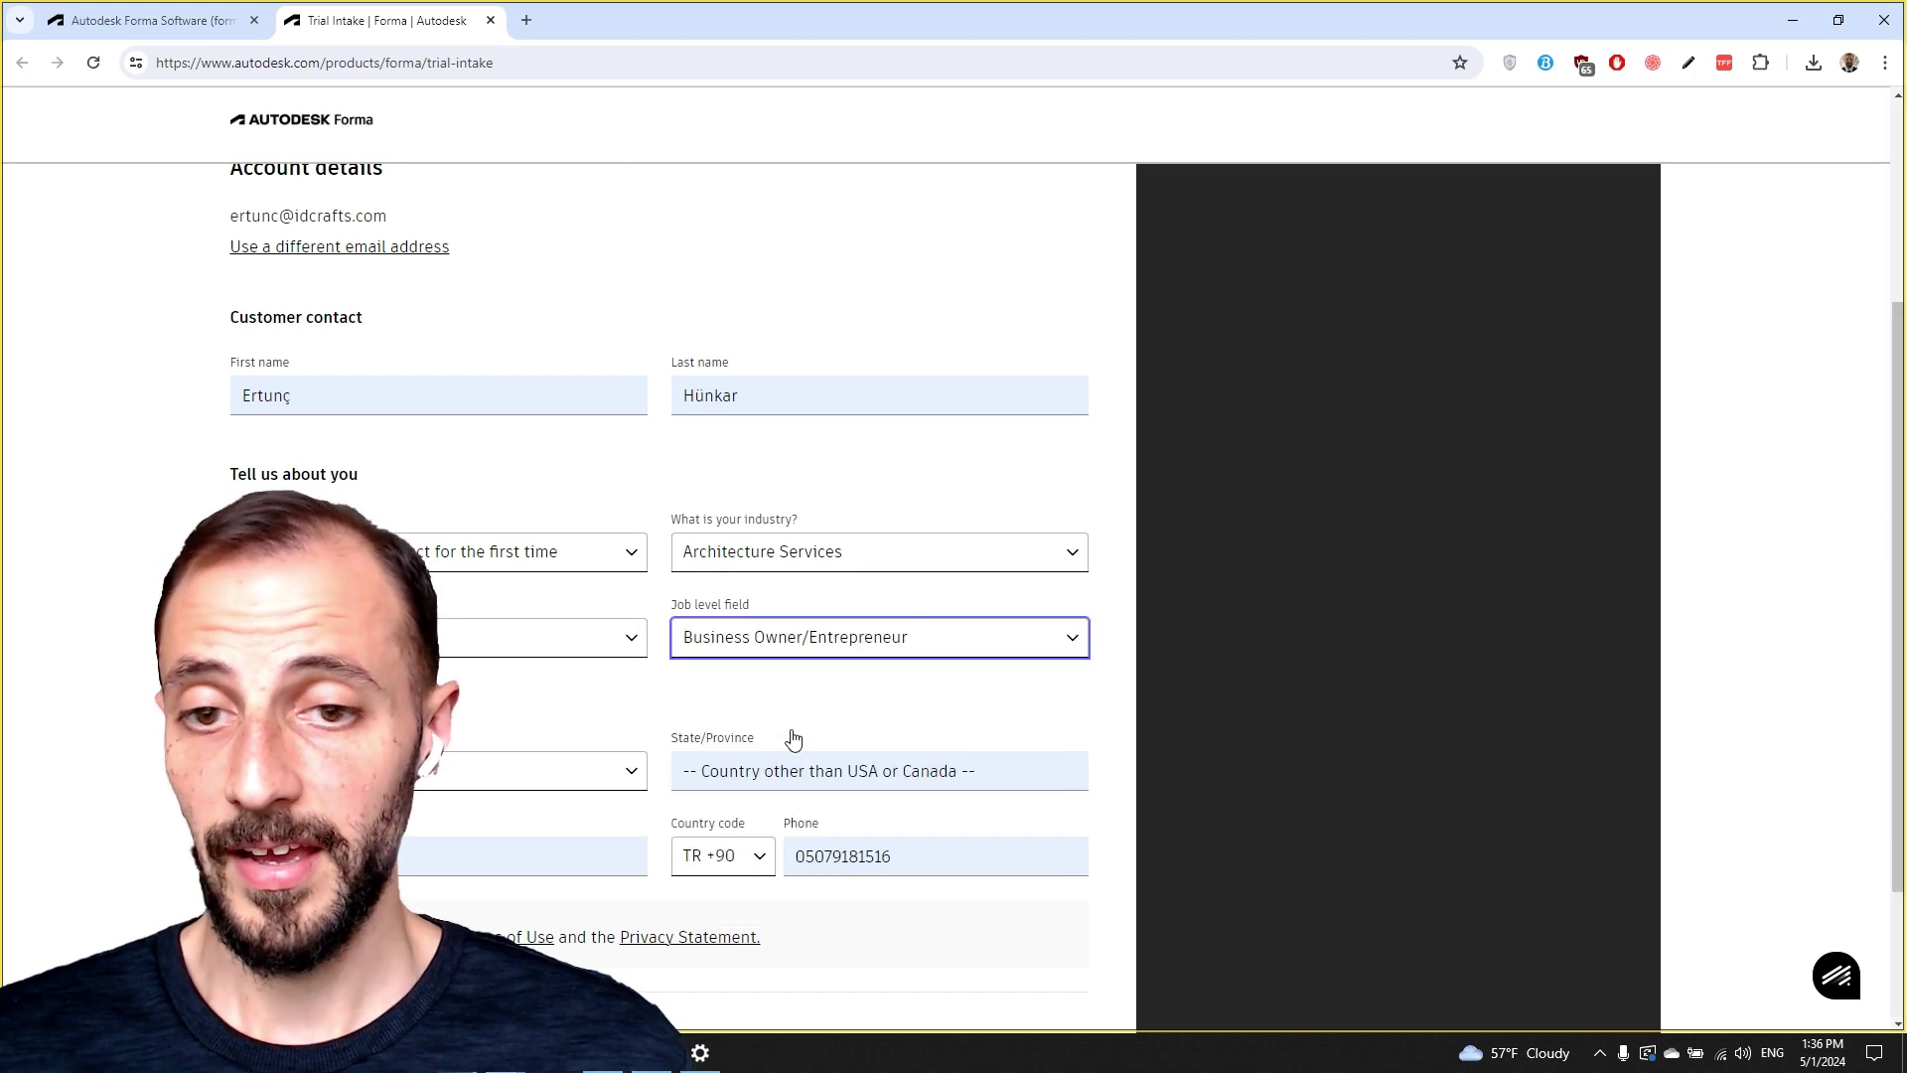
# Replace State/Province with 'Izmir' and autofill the phone number from saved details.
pyautogui.scroll(-2, 596, 645)
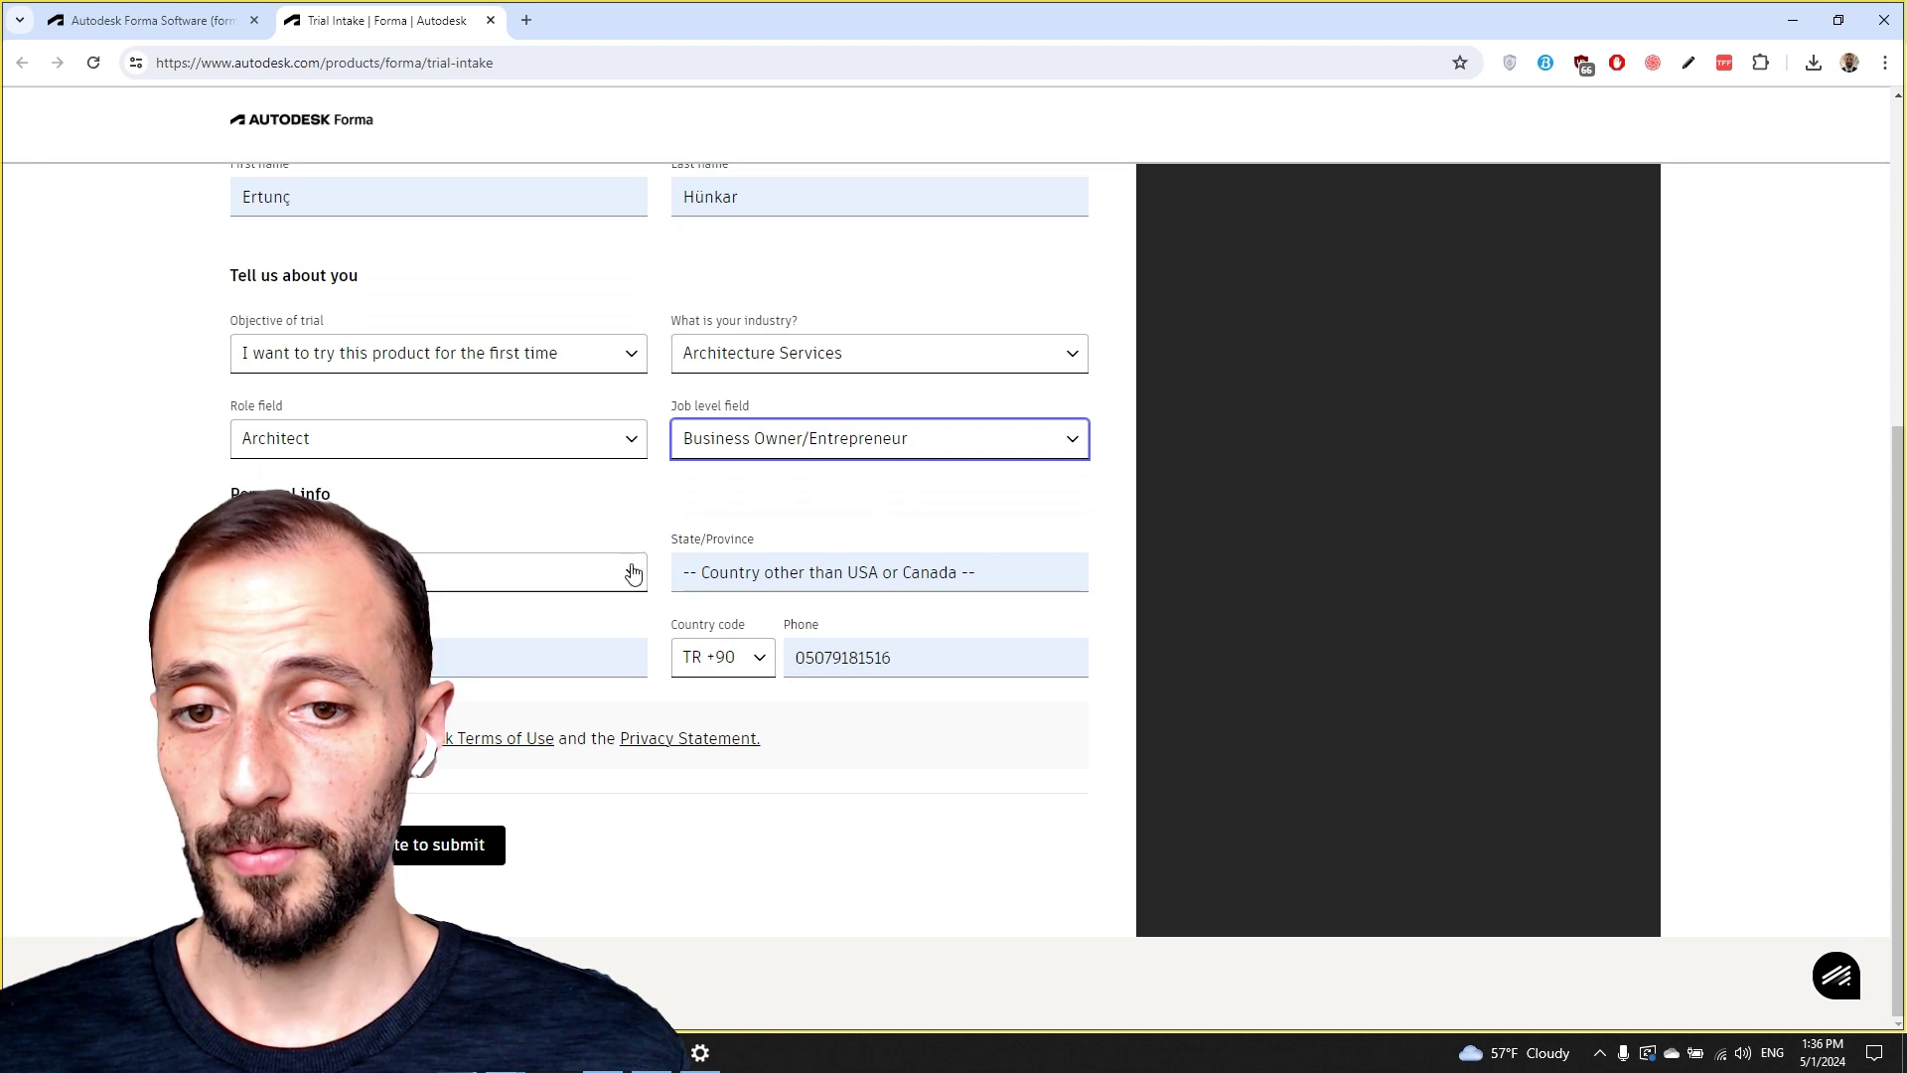
pyautogui.click(721, 568)
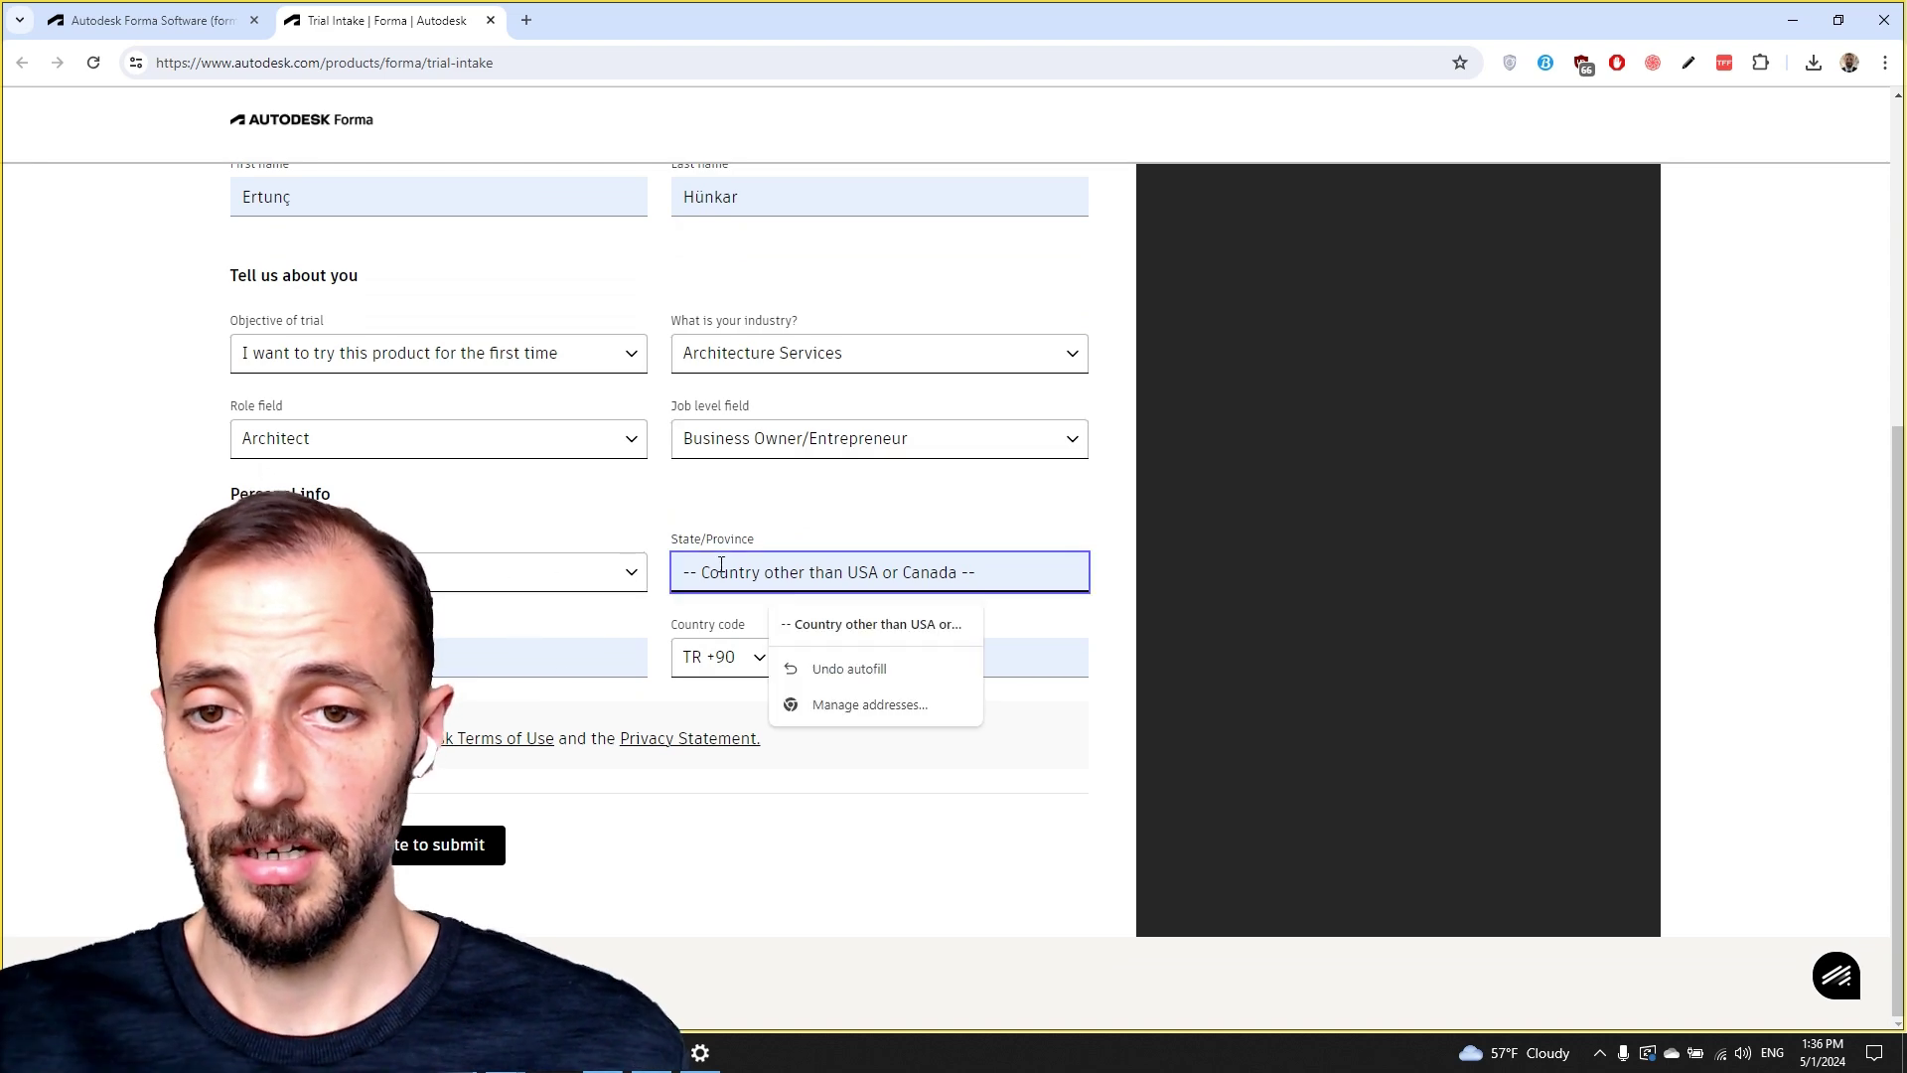
pyautogui.hotkey('ctrl', 'a')
pyautogui.write('Izmir')
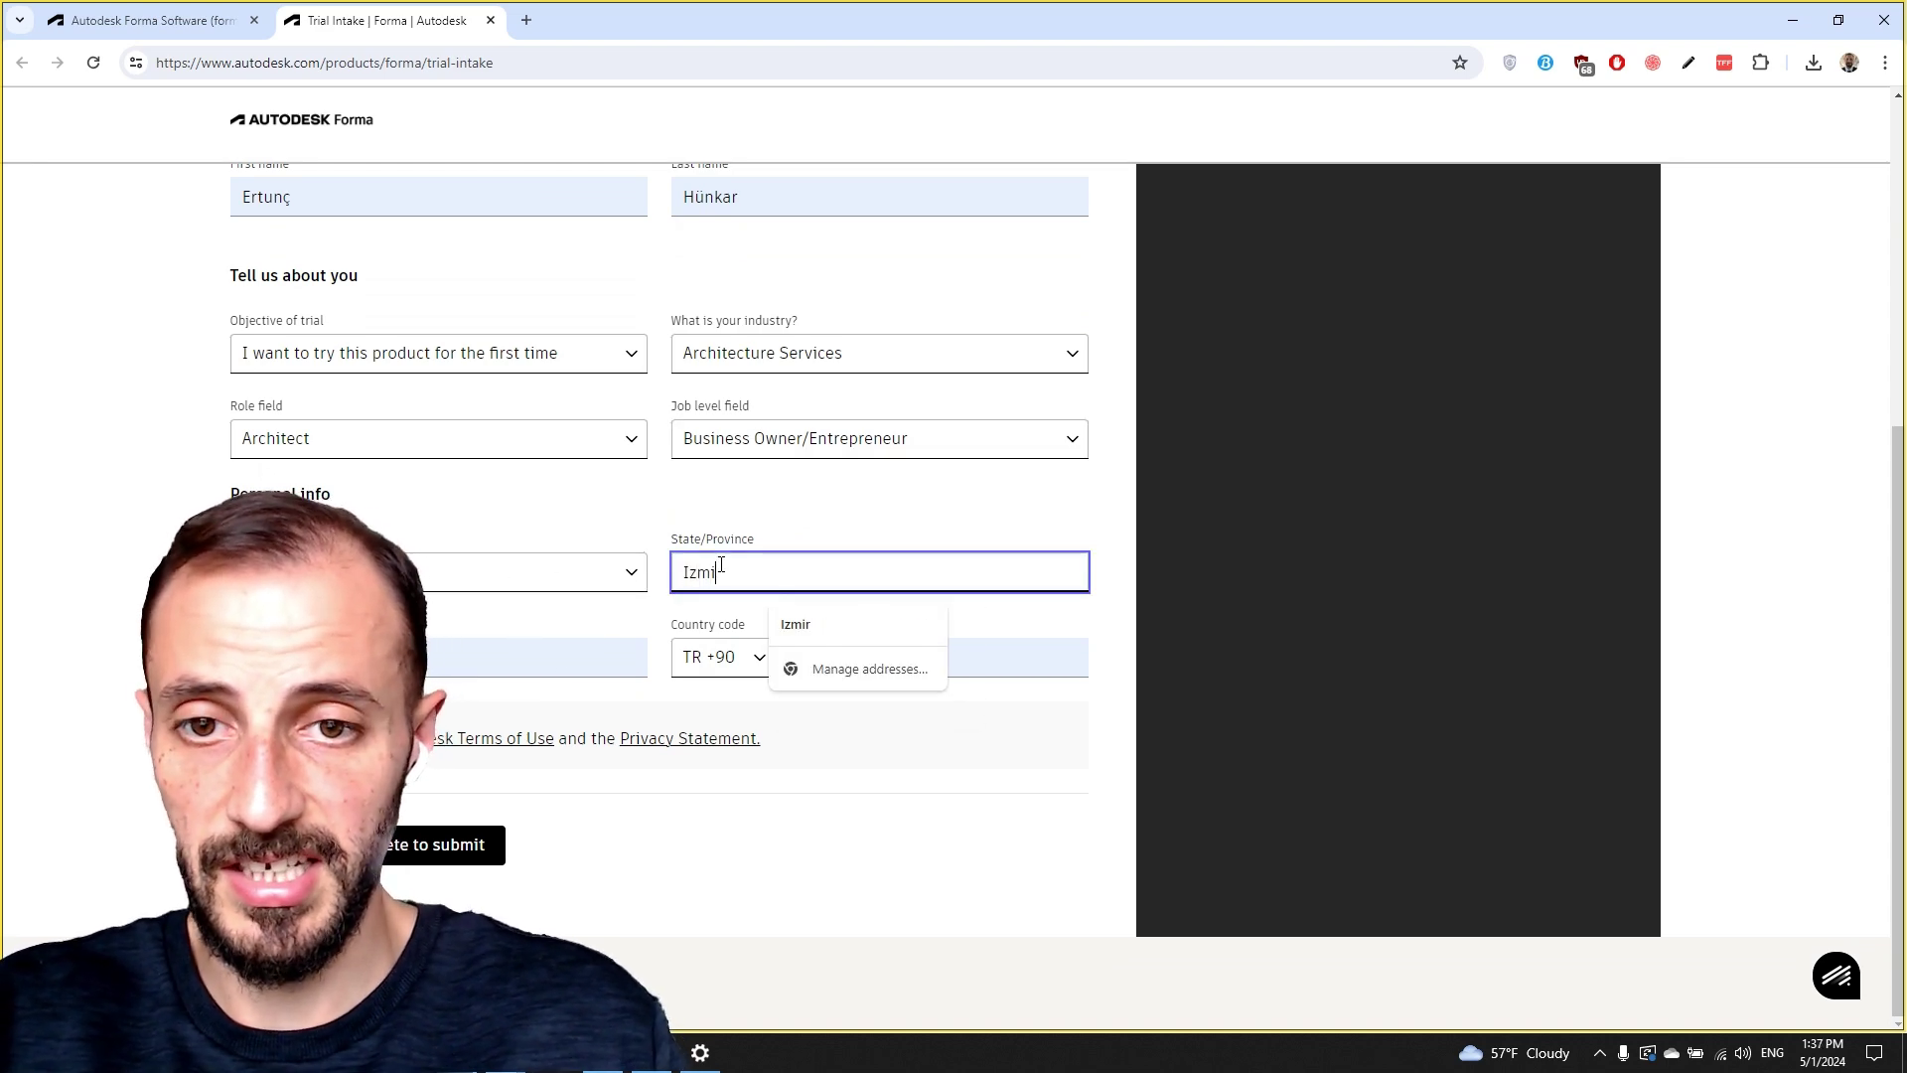
pyautogui.click(830, 626)
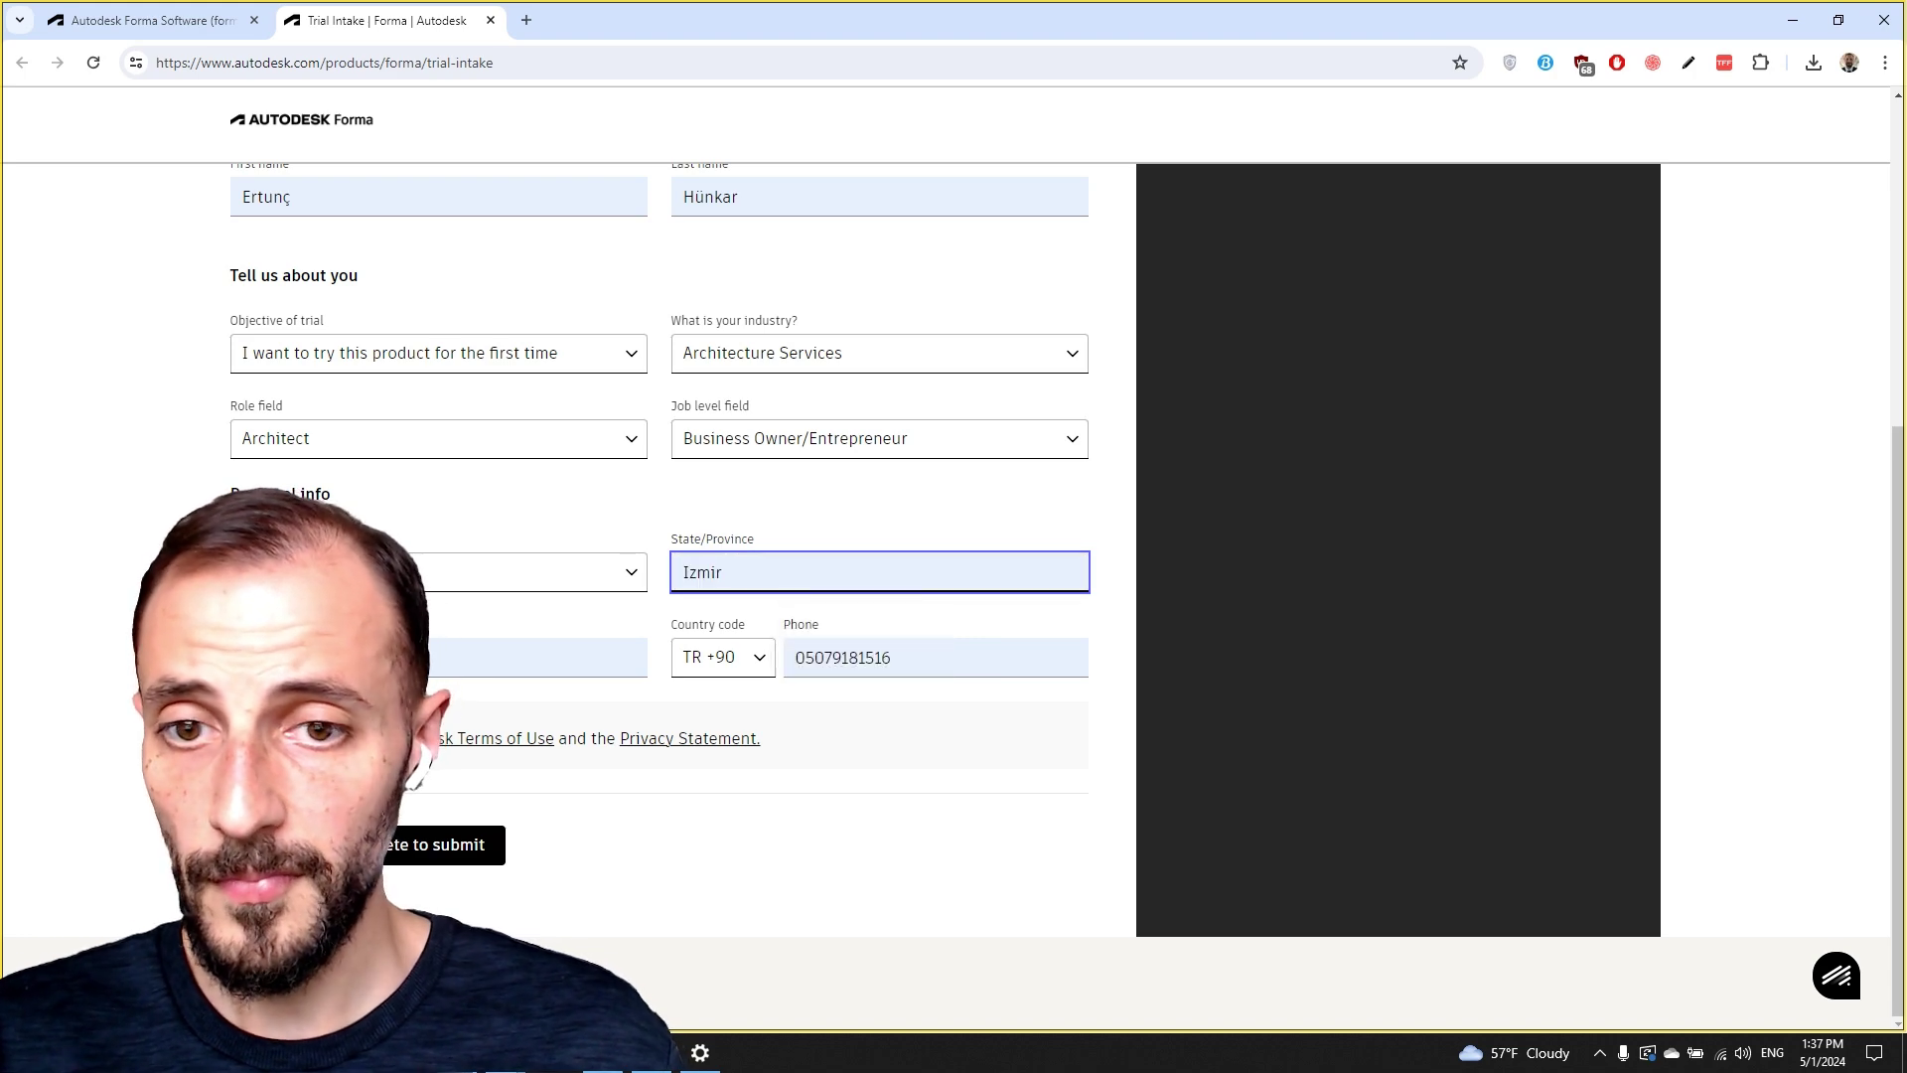
pyautogui.click(387, 881)
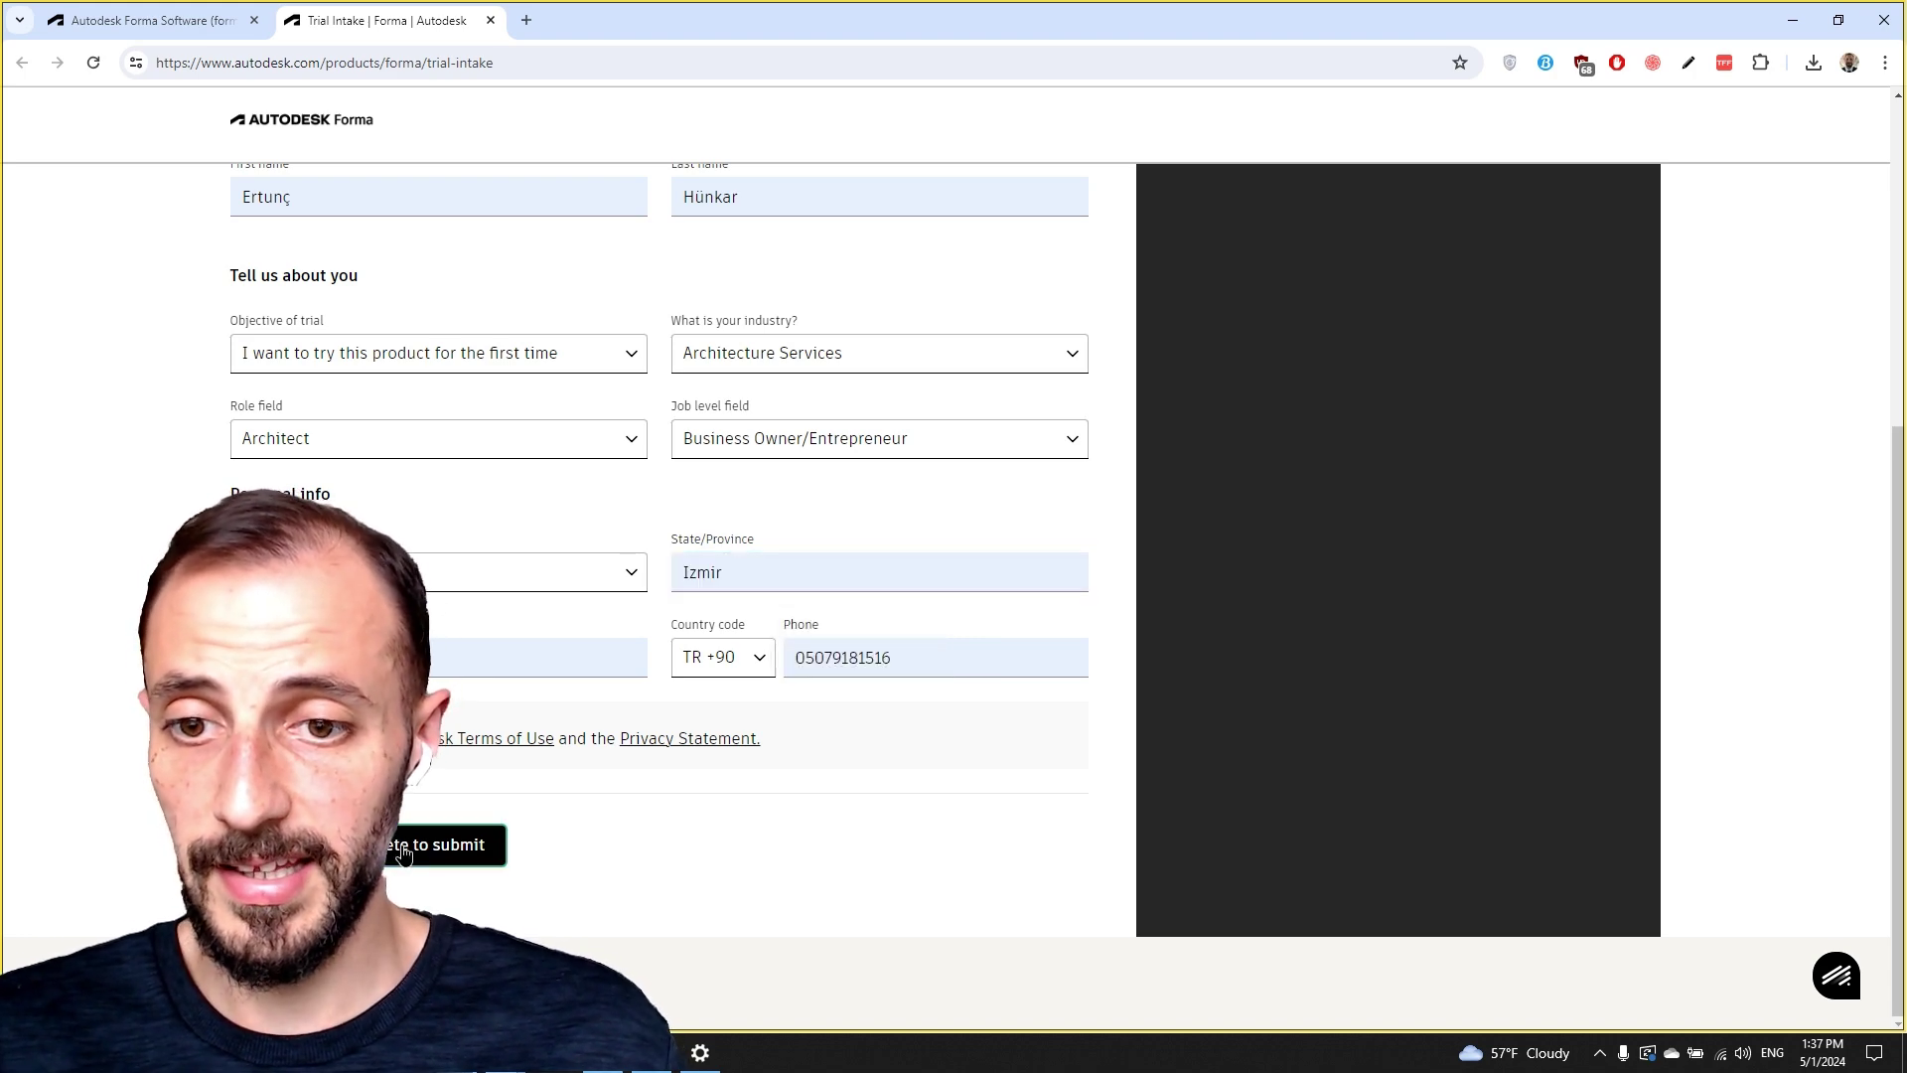
# Submit the intake form and fill in the saved phone number for verification.
pyautogui.click(403, 854)
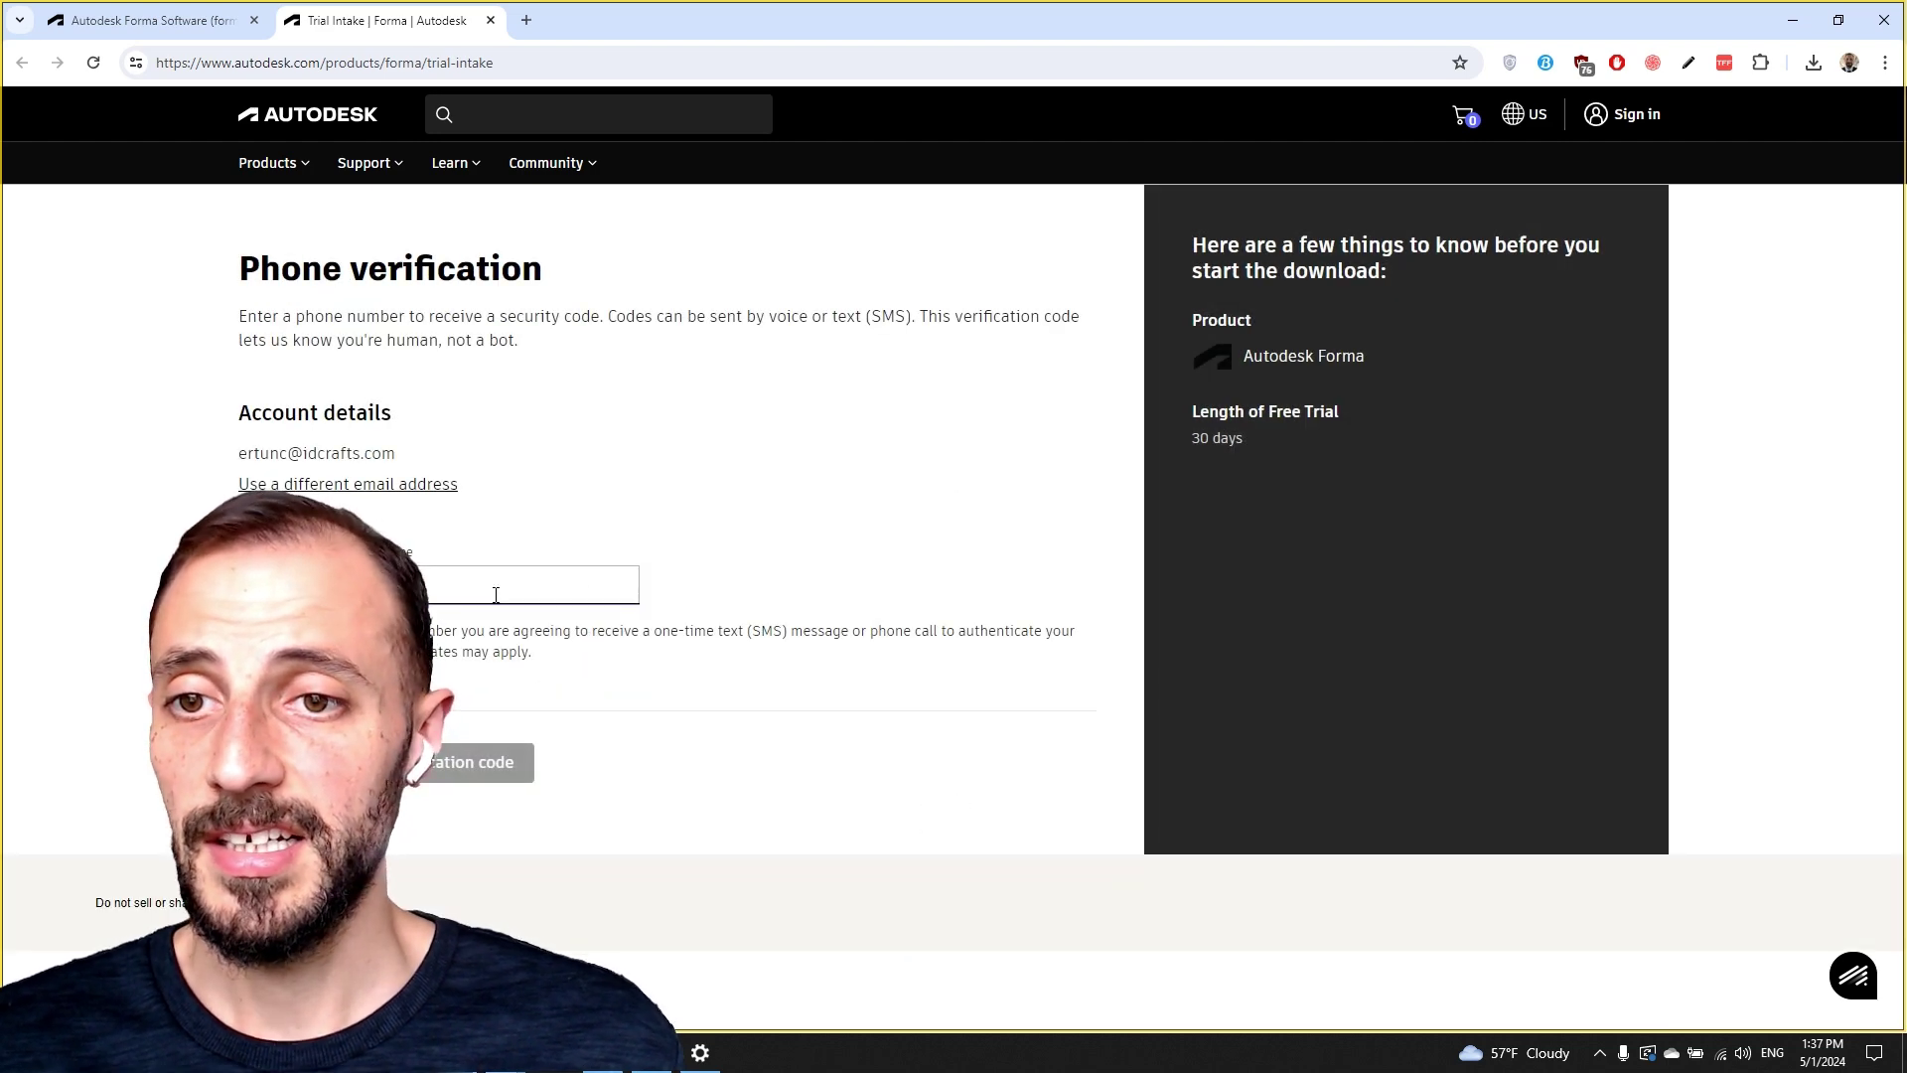
pyautogui.click(496, 593)
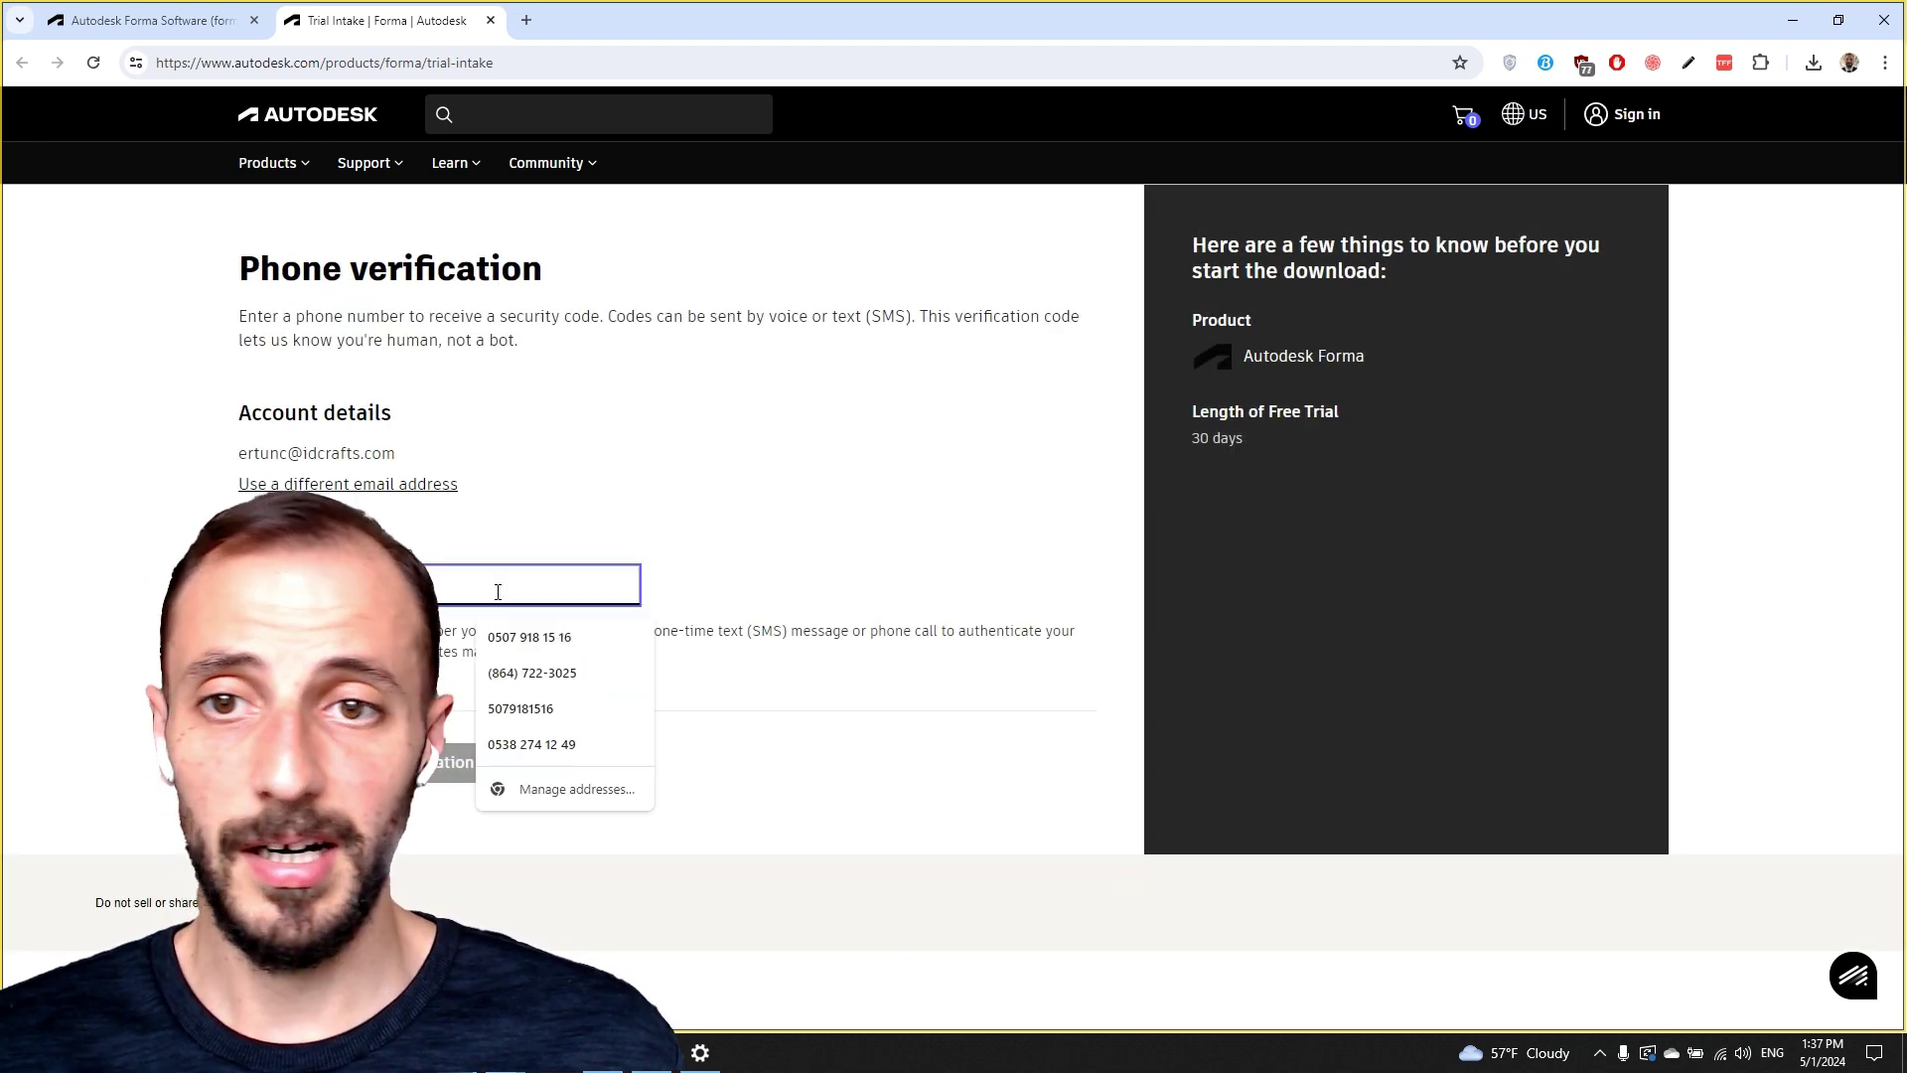
pyautogui.click(545, 643)
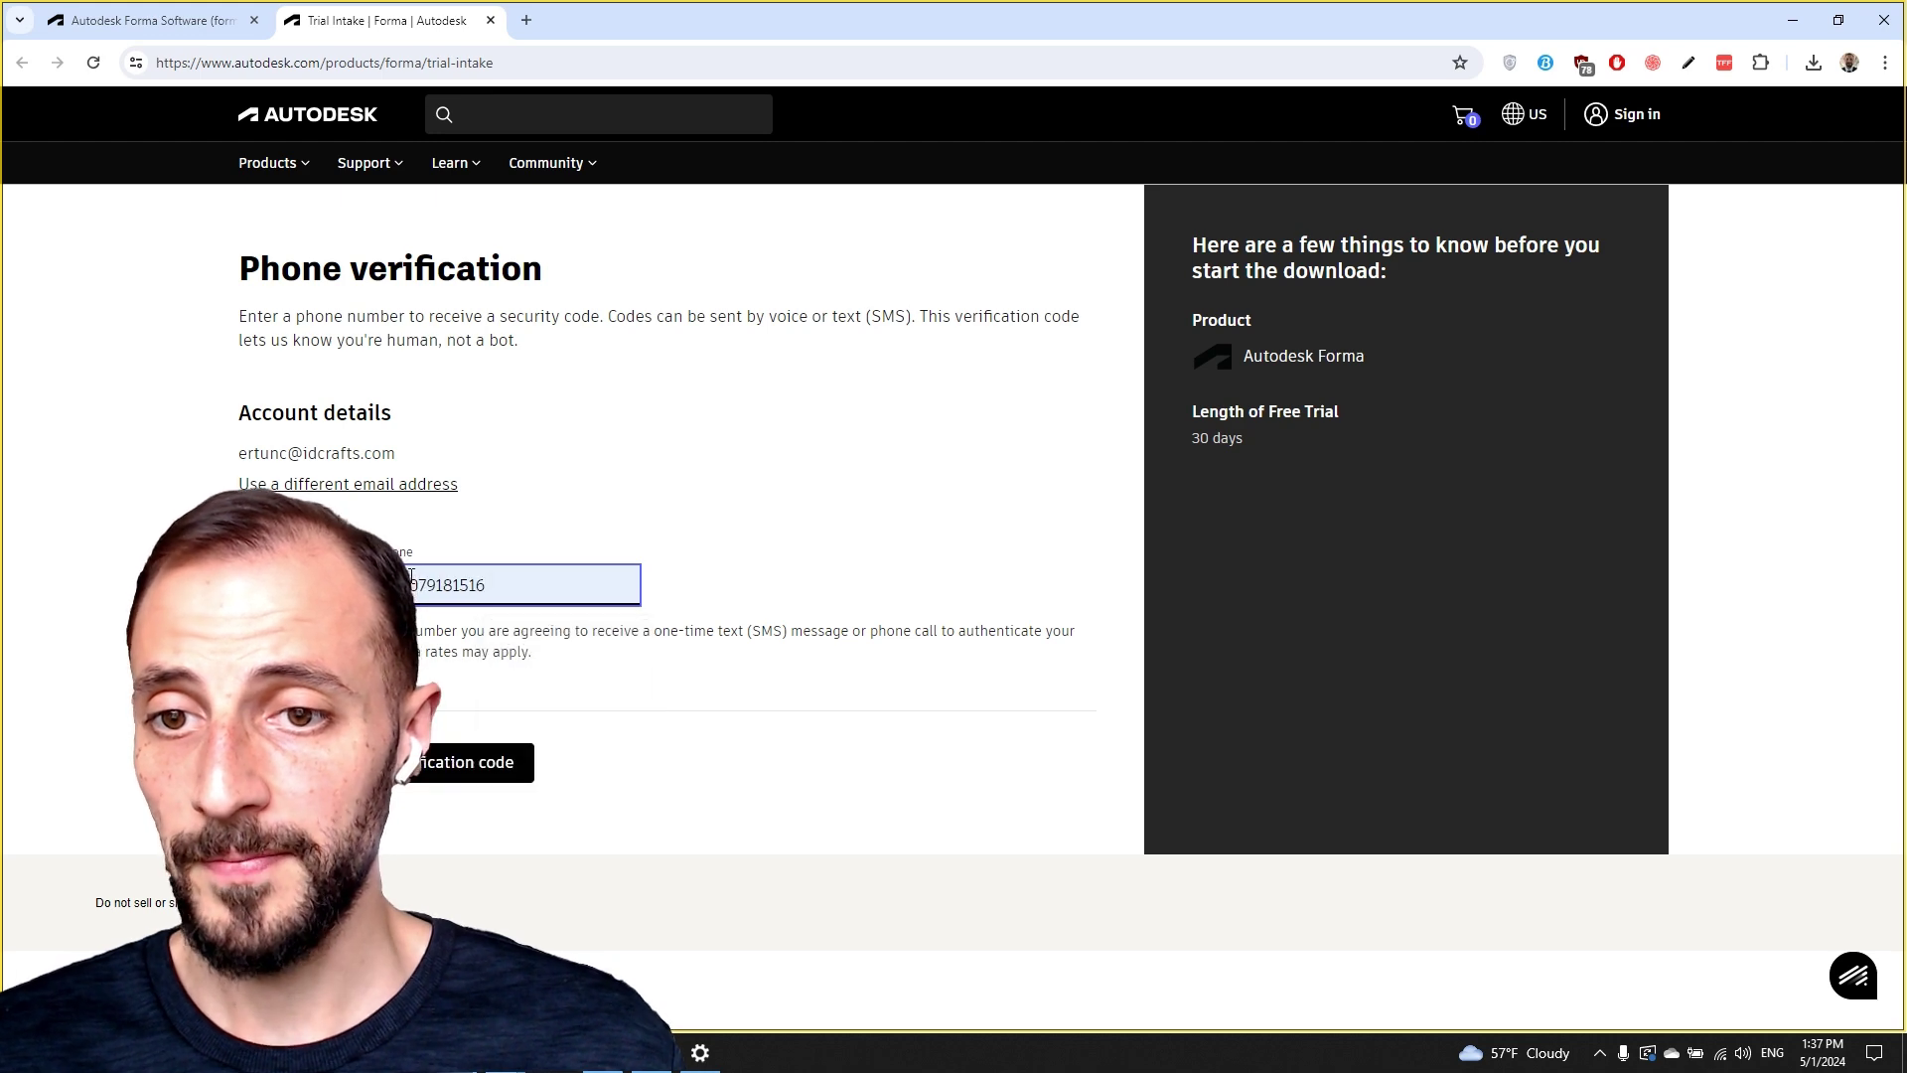
pyautogui.click(416, 577)
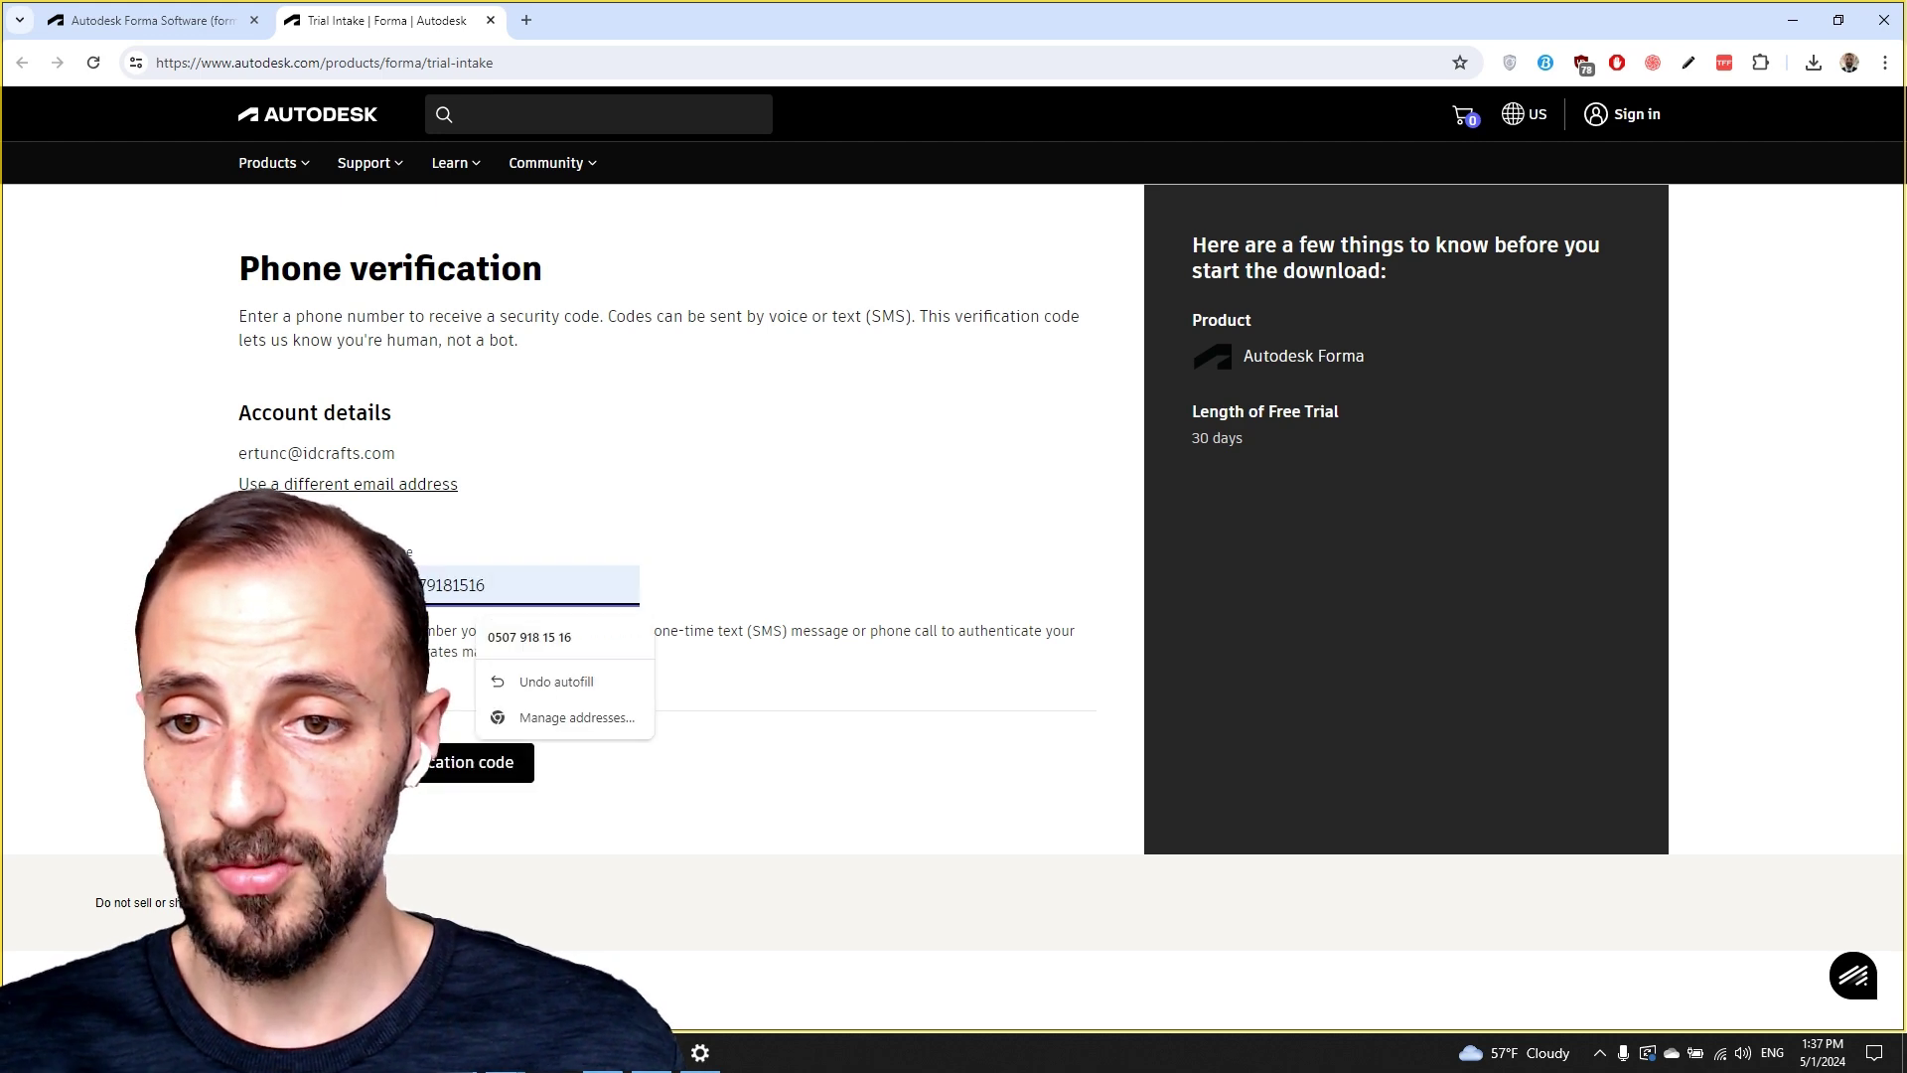
# Request a text verification code, enter the received code, and verify it.
pyautogui.click(469, 770)
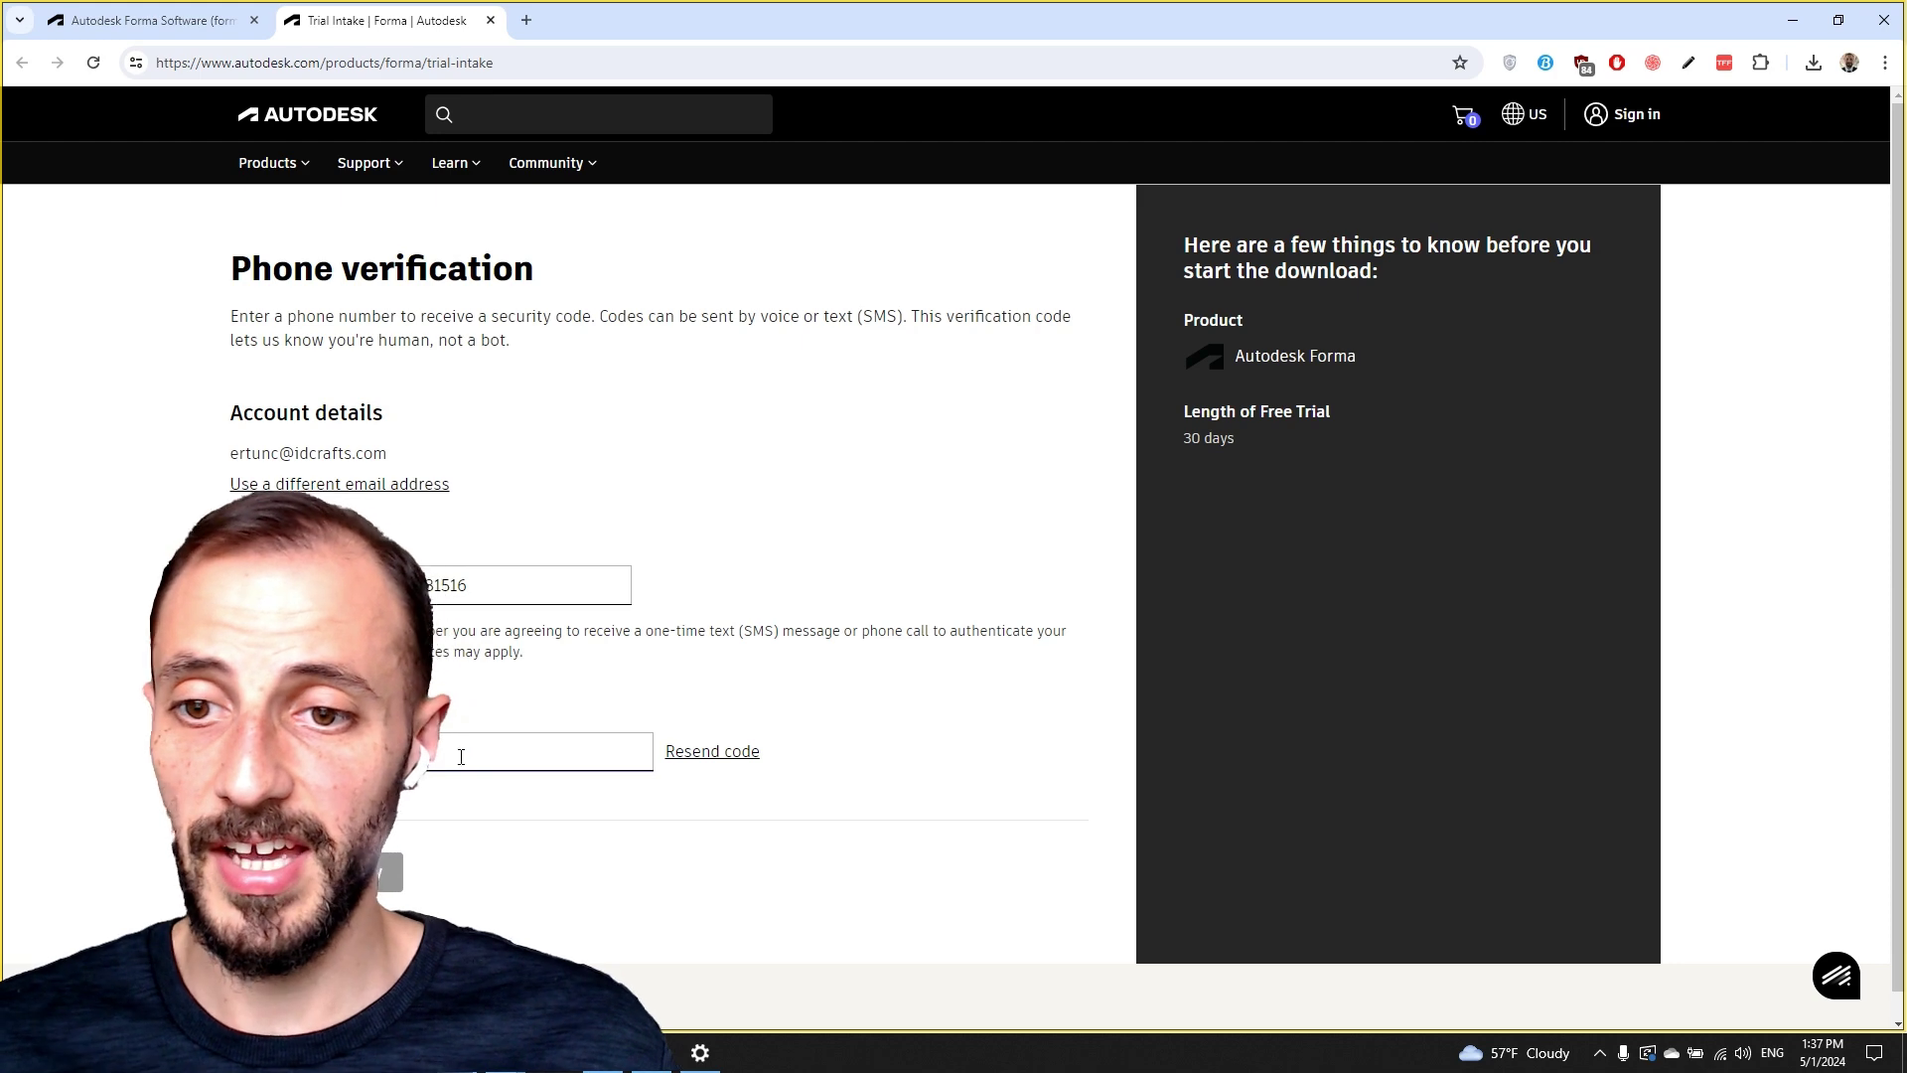
pyautogui.click(461, 757)
pyautogui.click(668, 834)
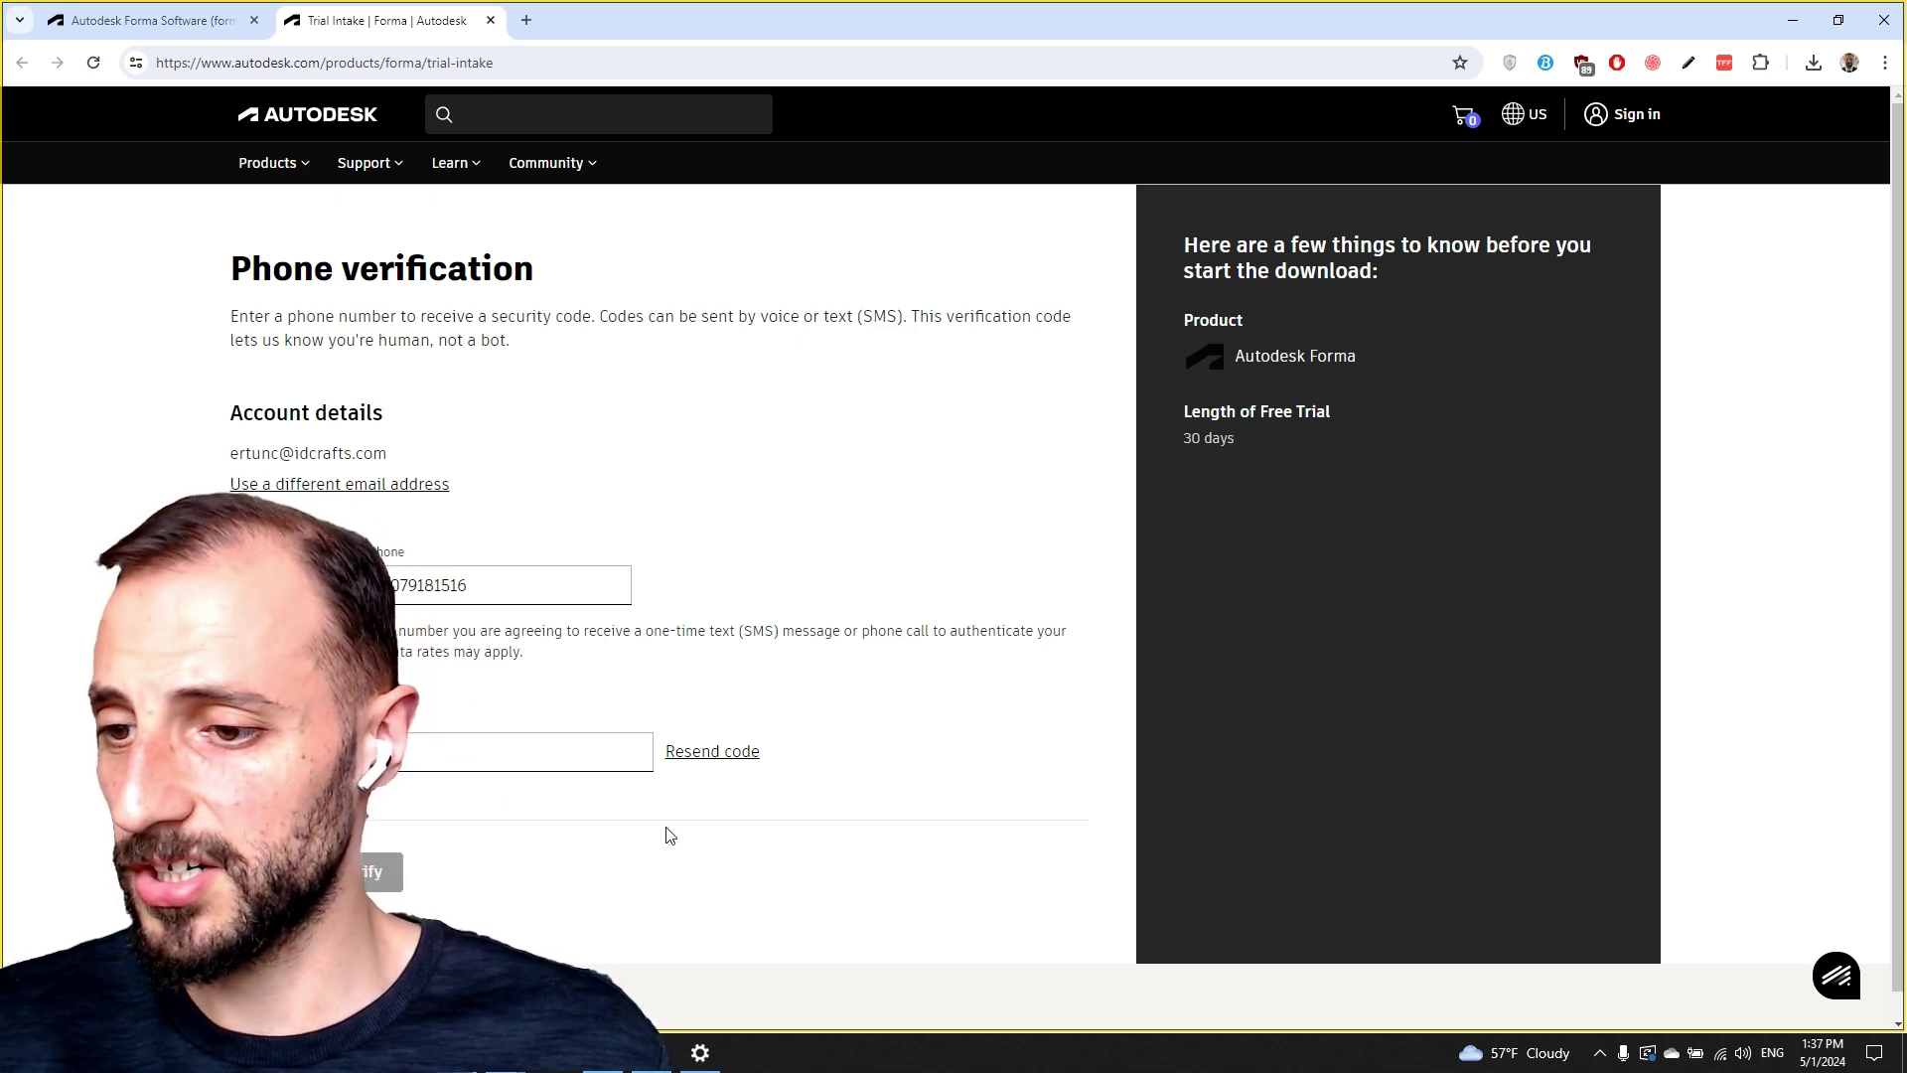
pyautogui.click(432, 743)
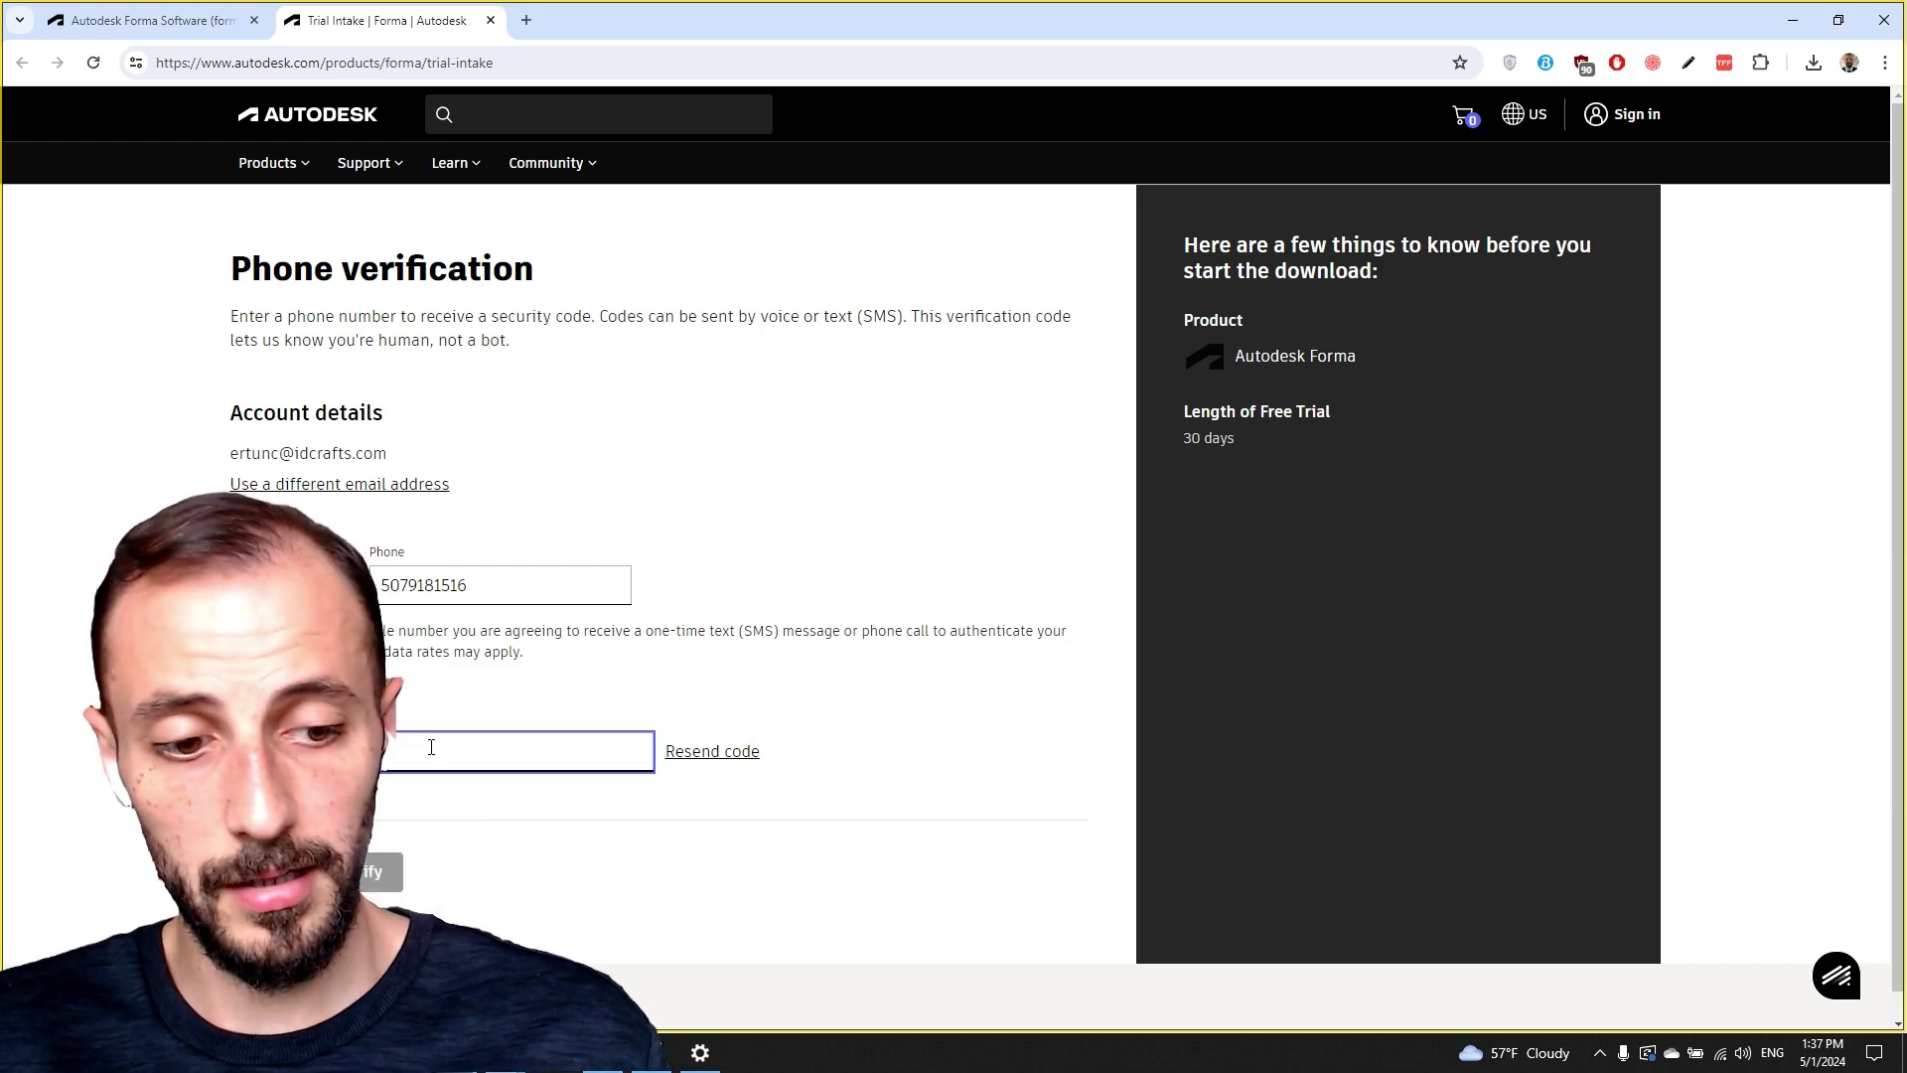
pyautogui.write('??????')
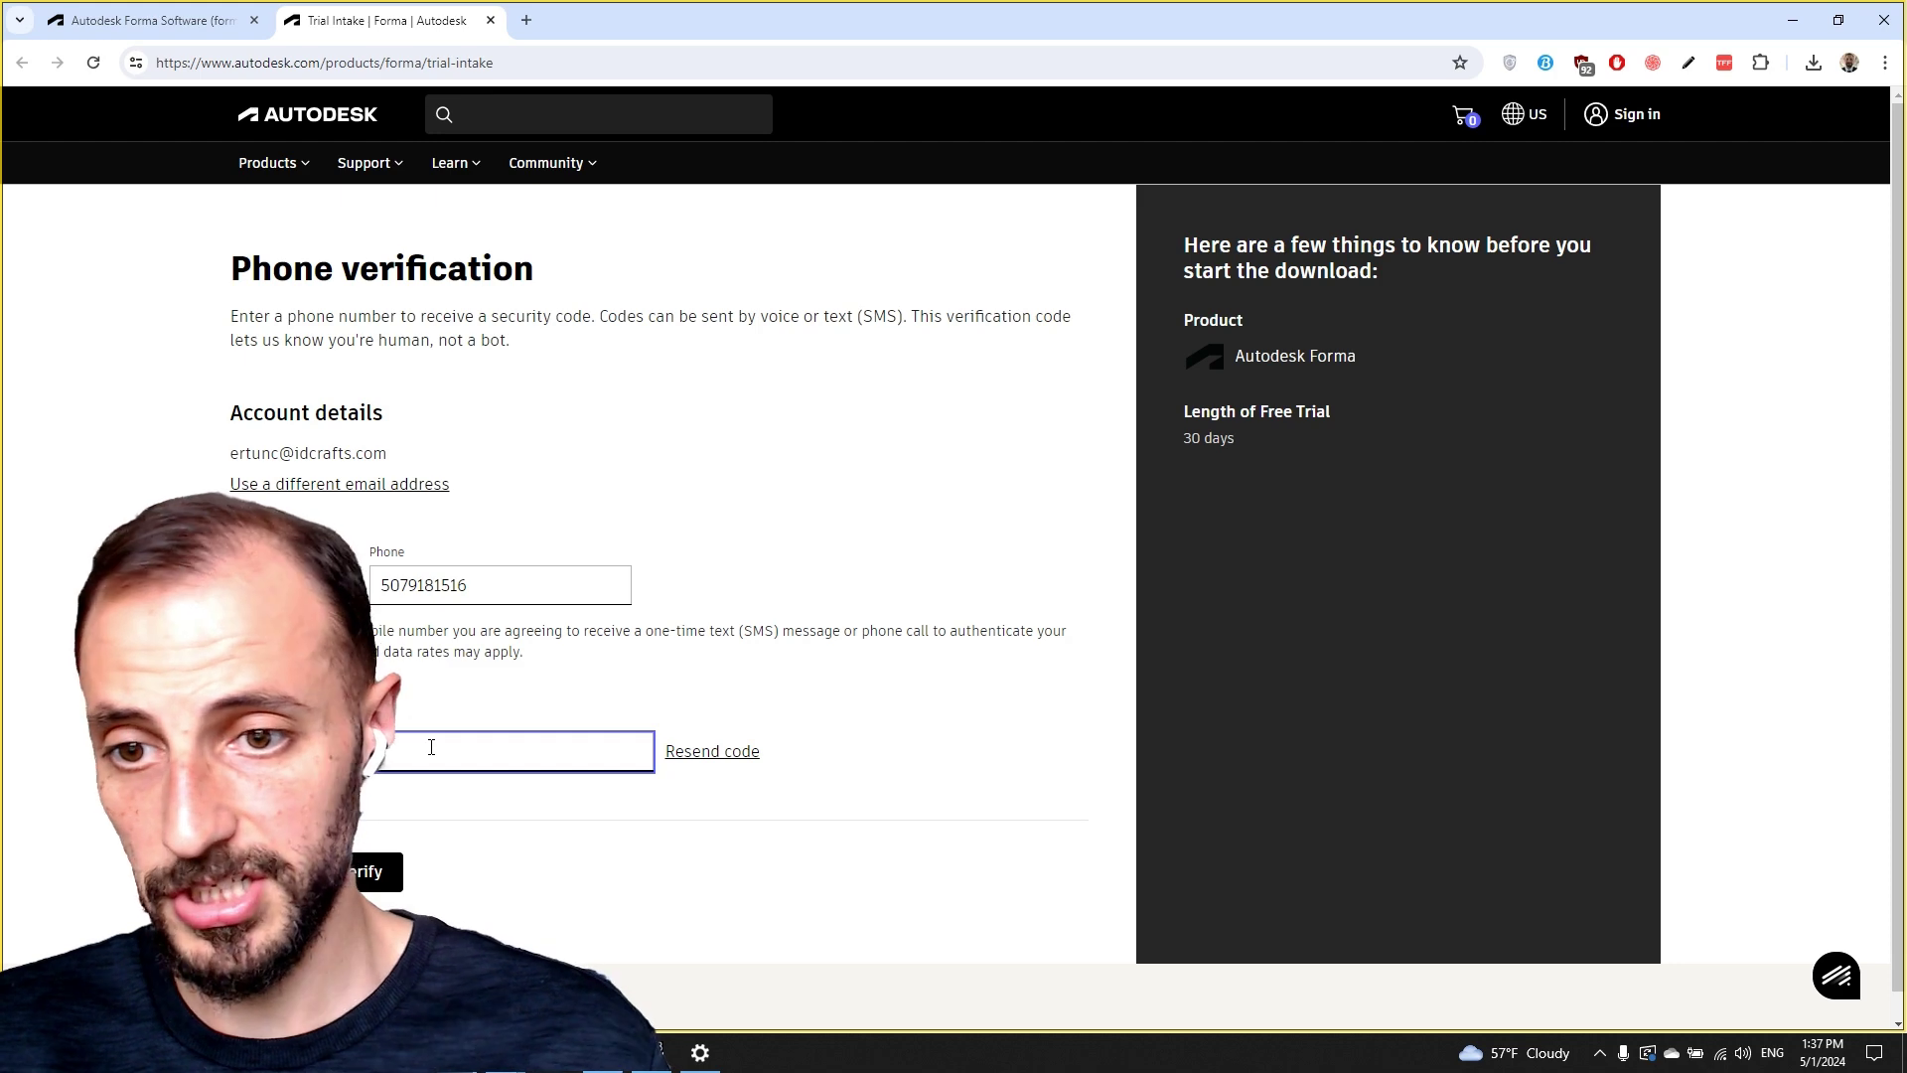
pyautogui.click(381, 872)
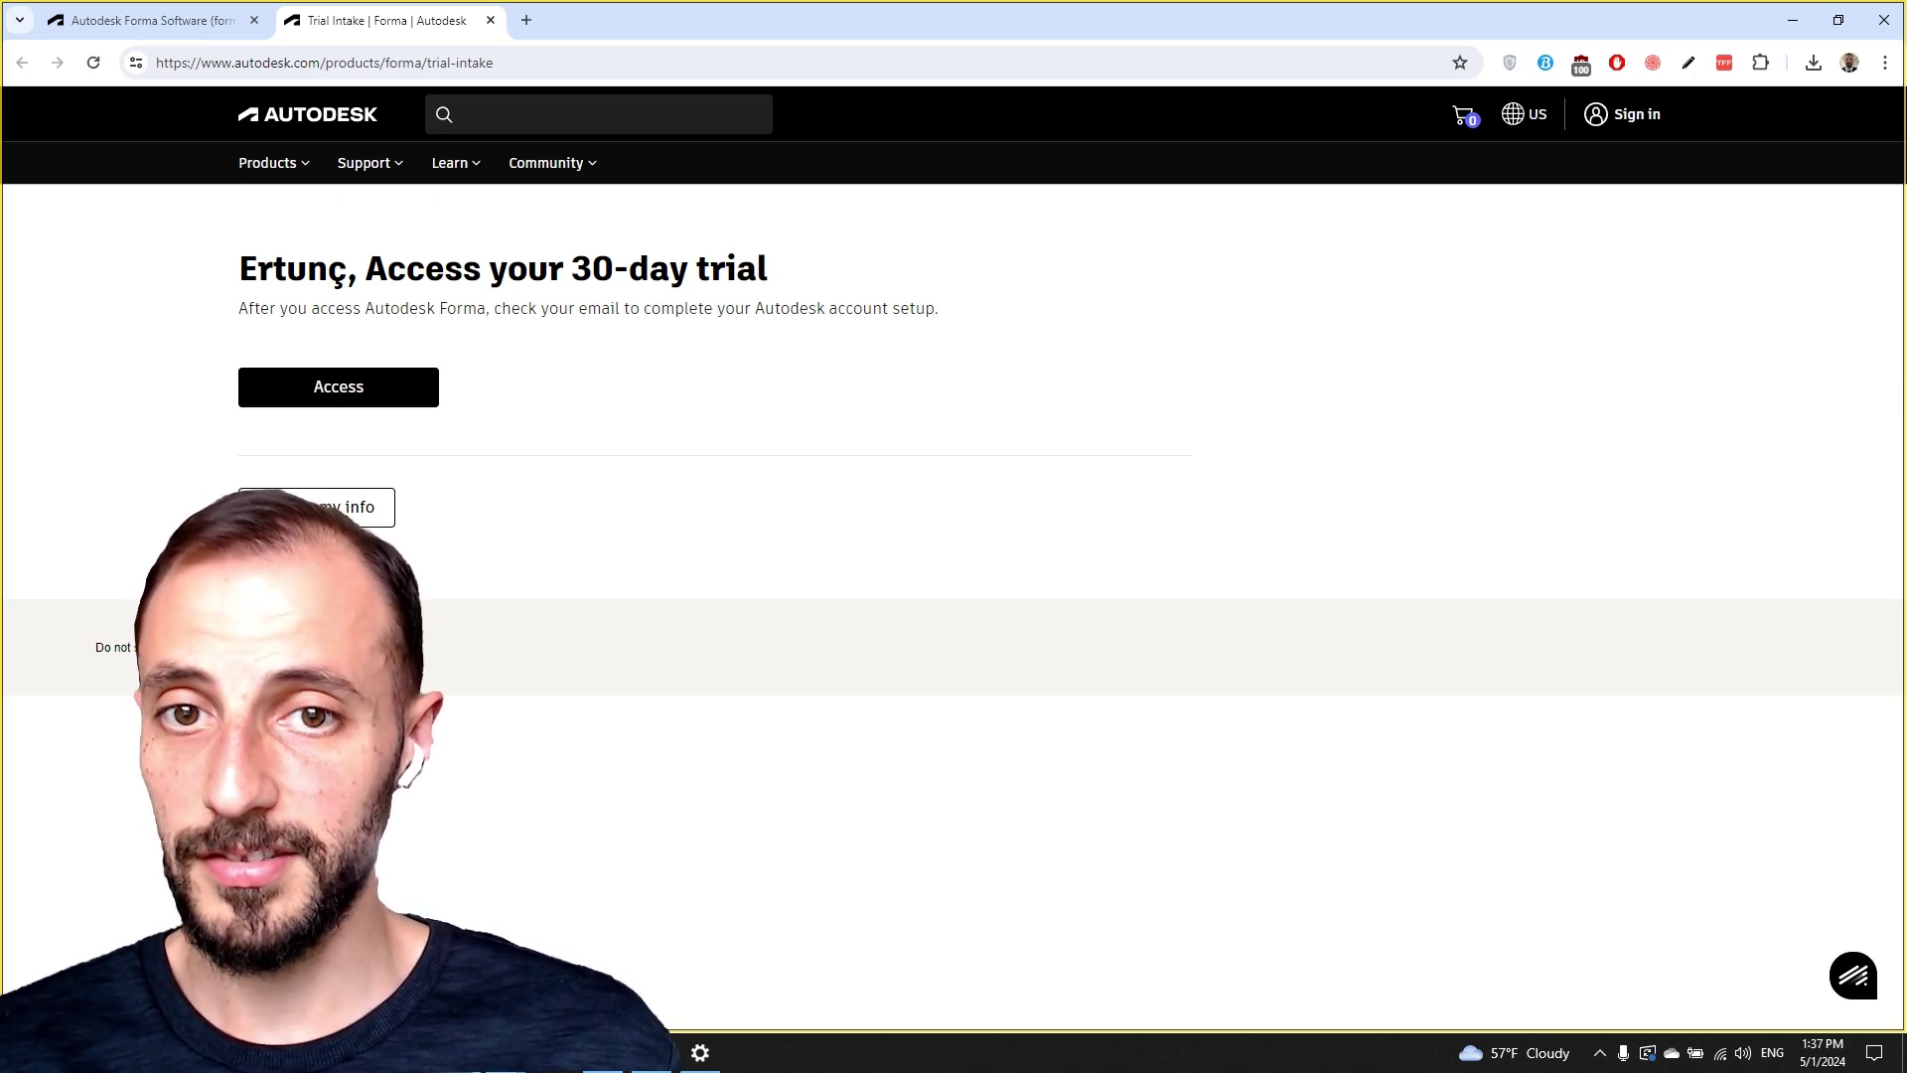
# Open Autodesk's invitation e-mail in the inbox and start creating the account from it.
pyautogui.moveTo(457, 1053)
pyautogui.click(457, 969)
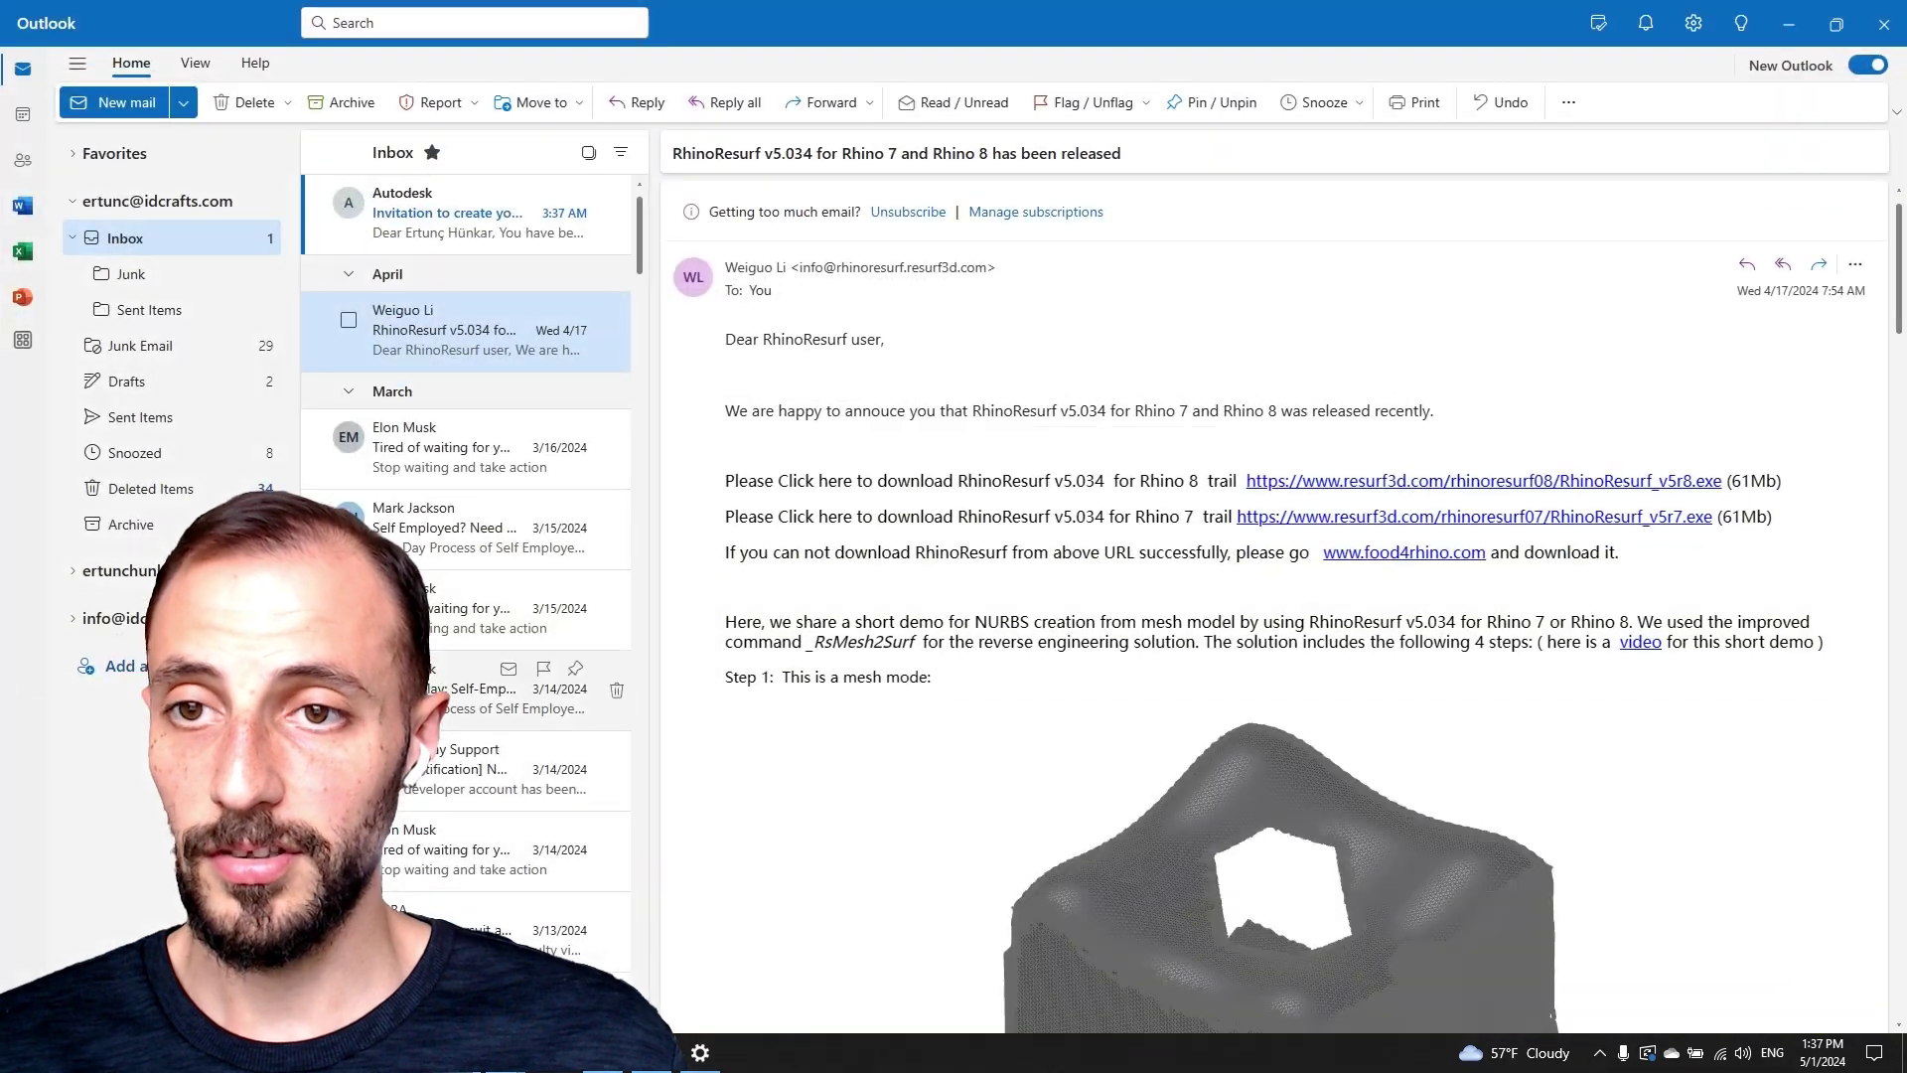
pyautogui.click(453, 220)
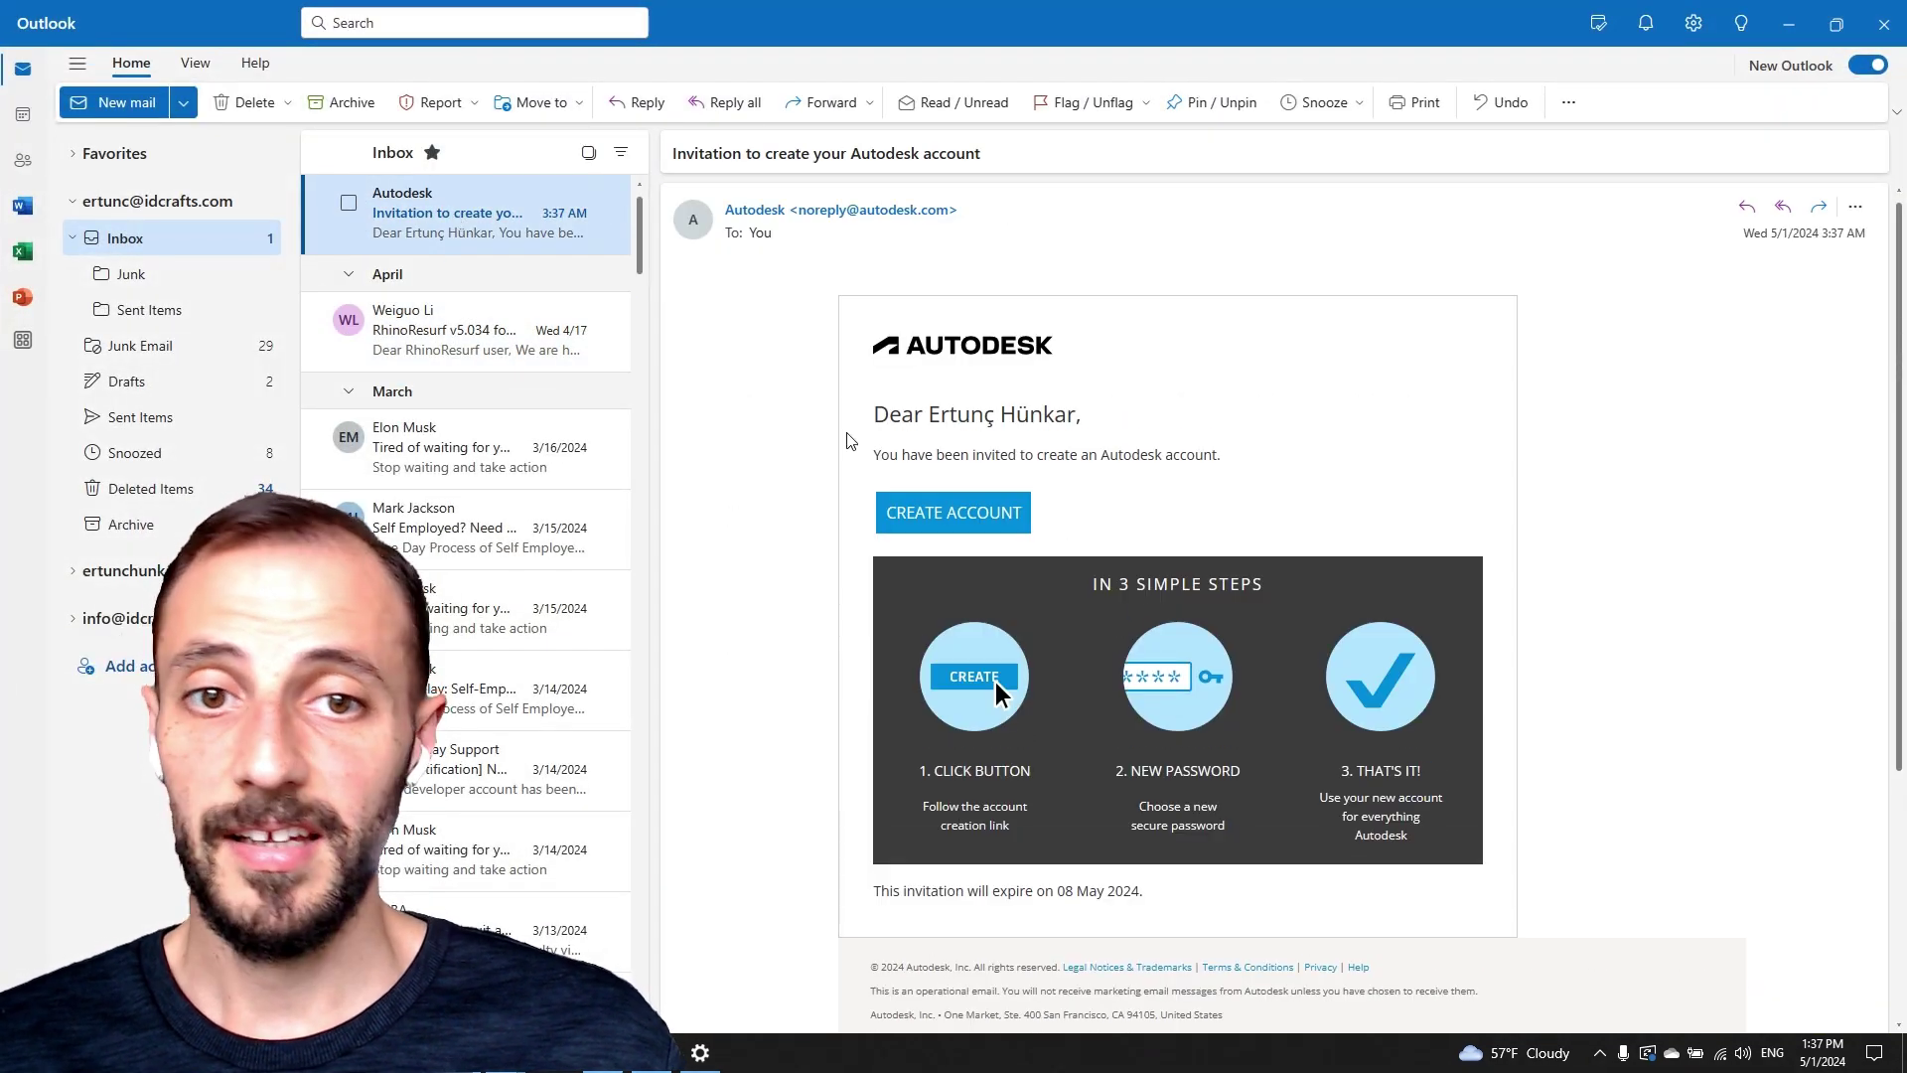
pyautogui.click(978, 513)
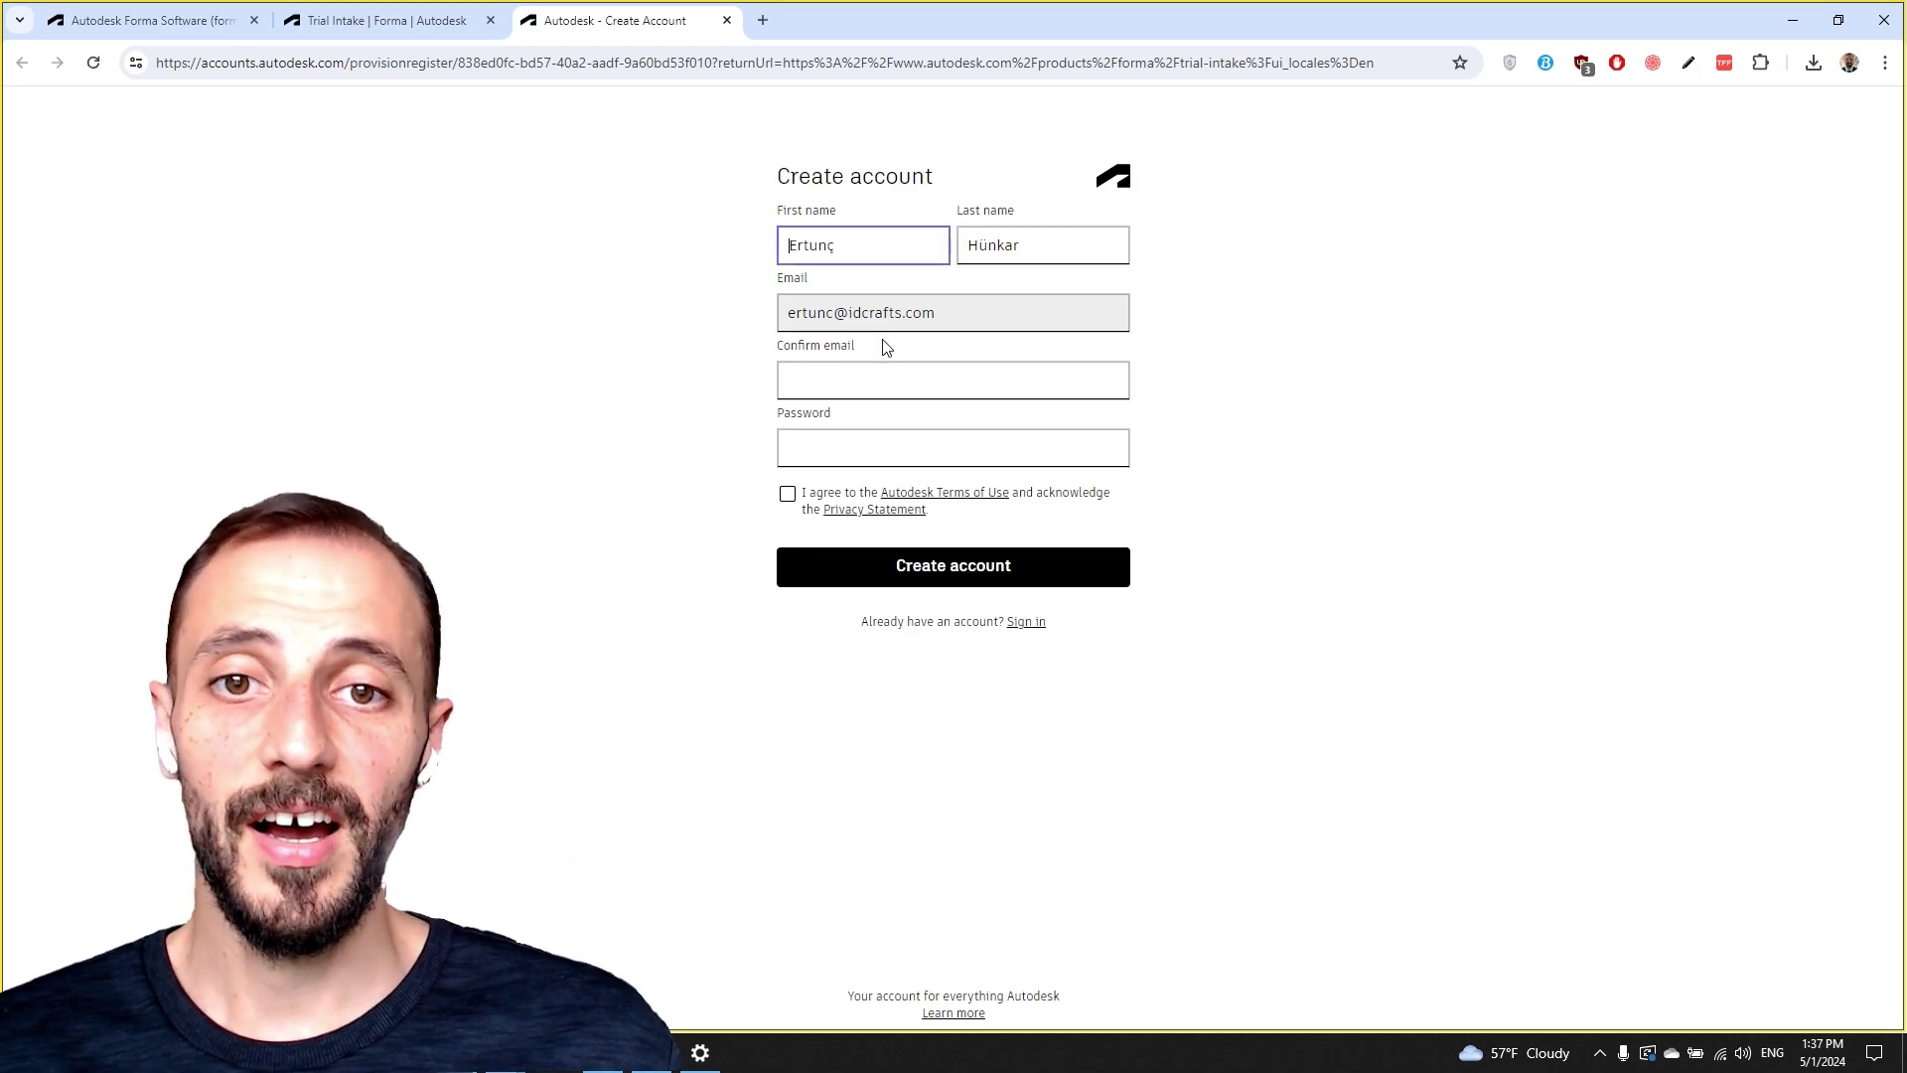
# Confirm the e-mail address, set the account password, accept the Terms of Use, and create the account.
pyautogui.click(877, 375)
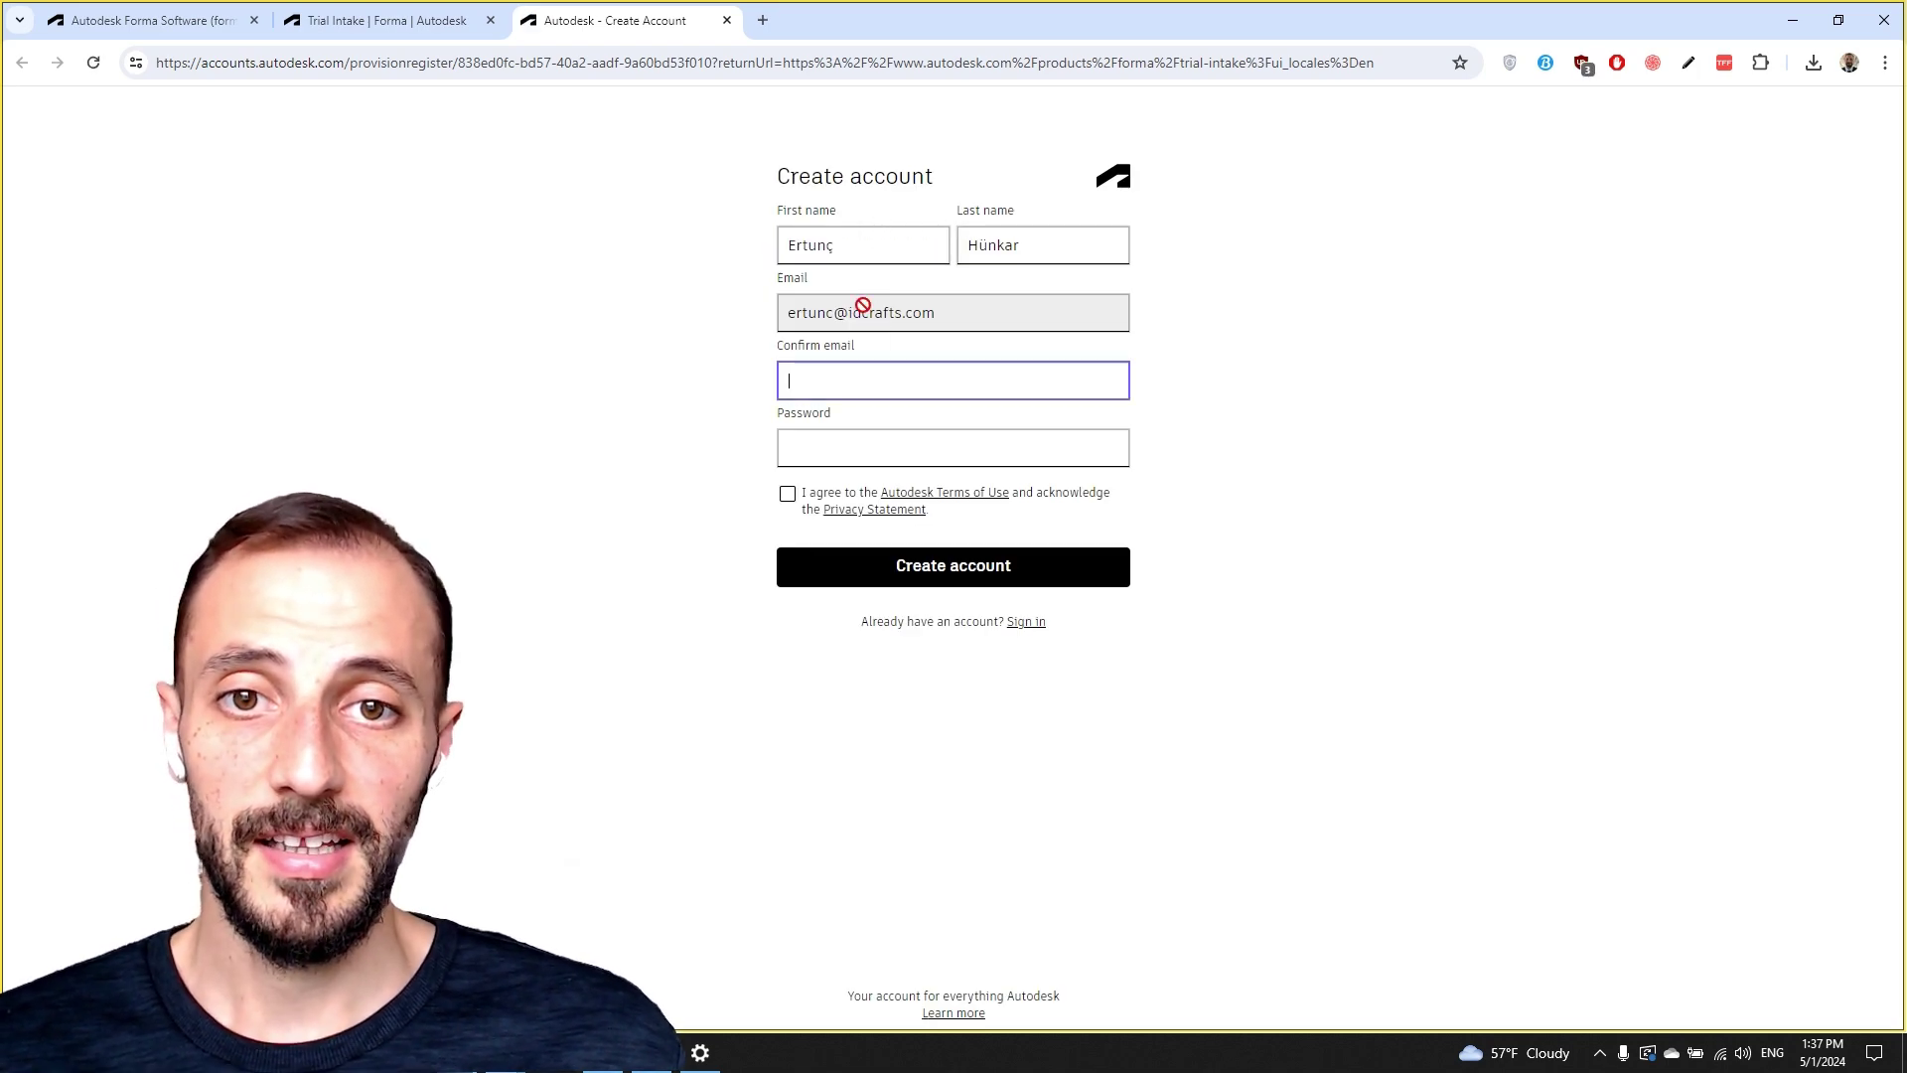
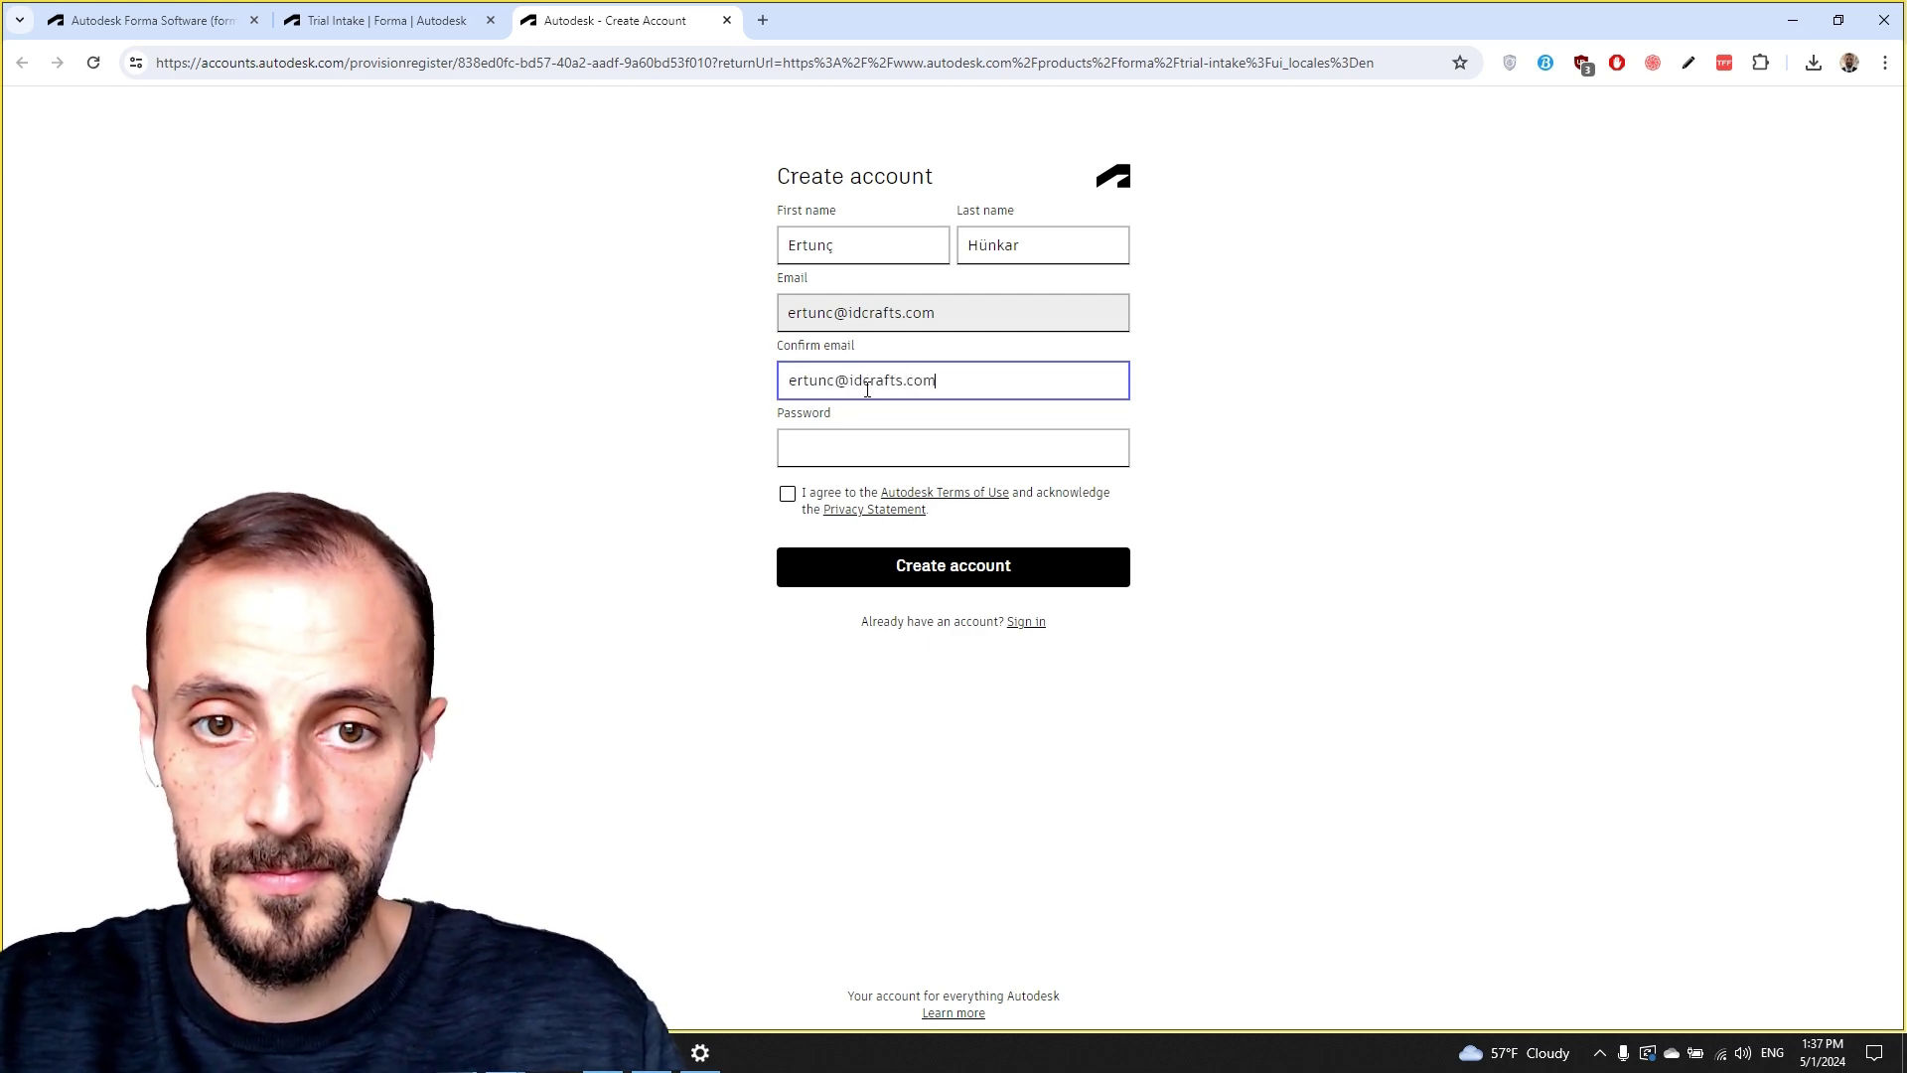
pyautogui.press('Tab')
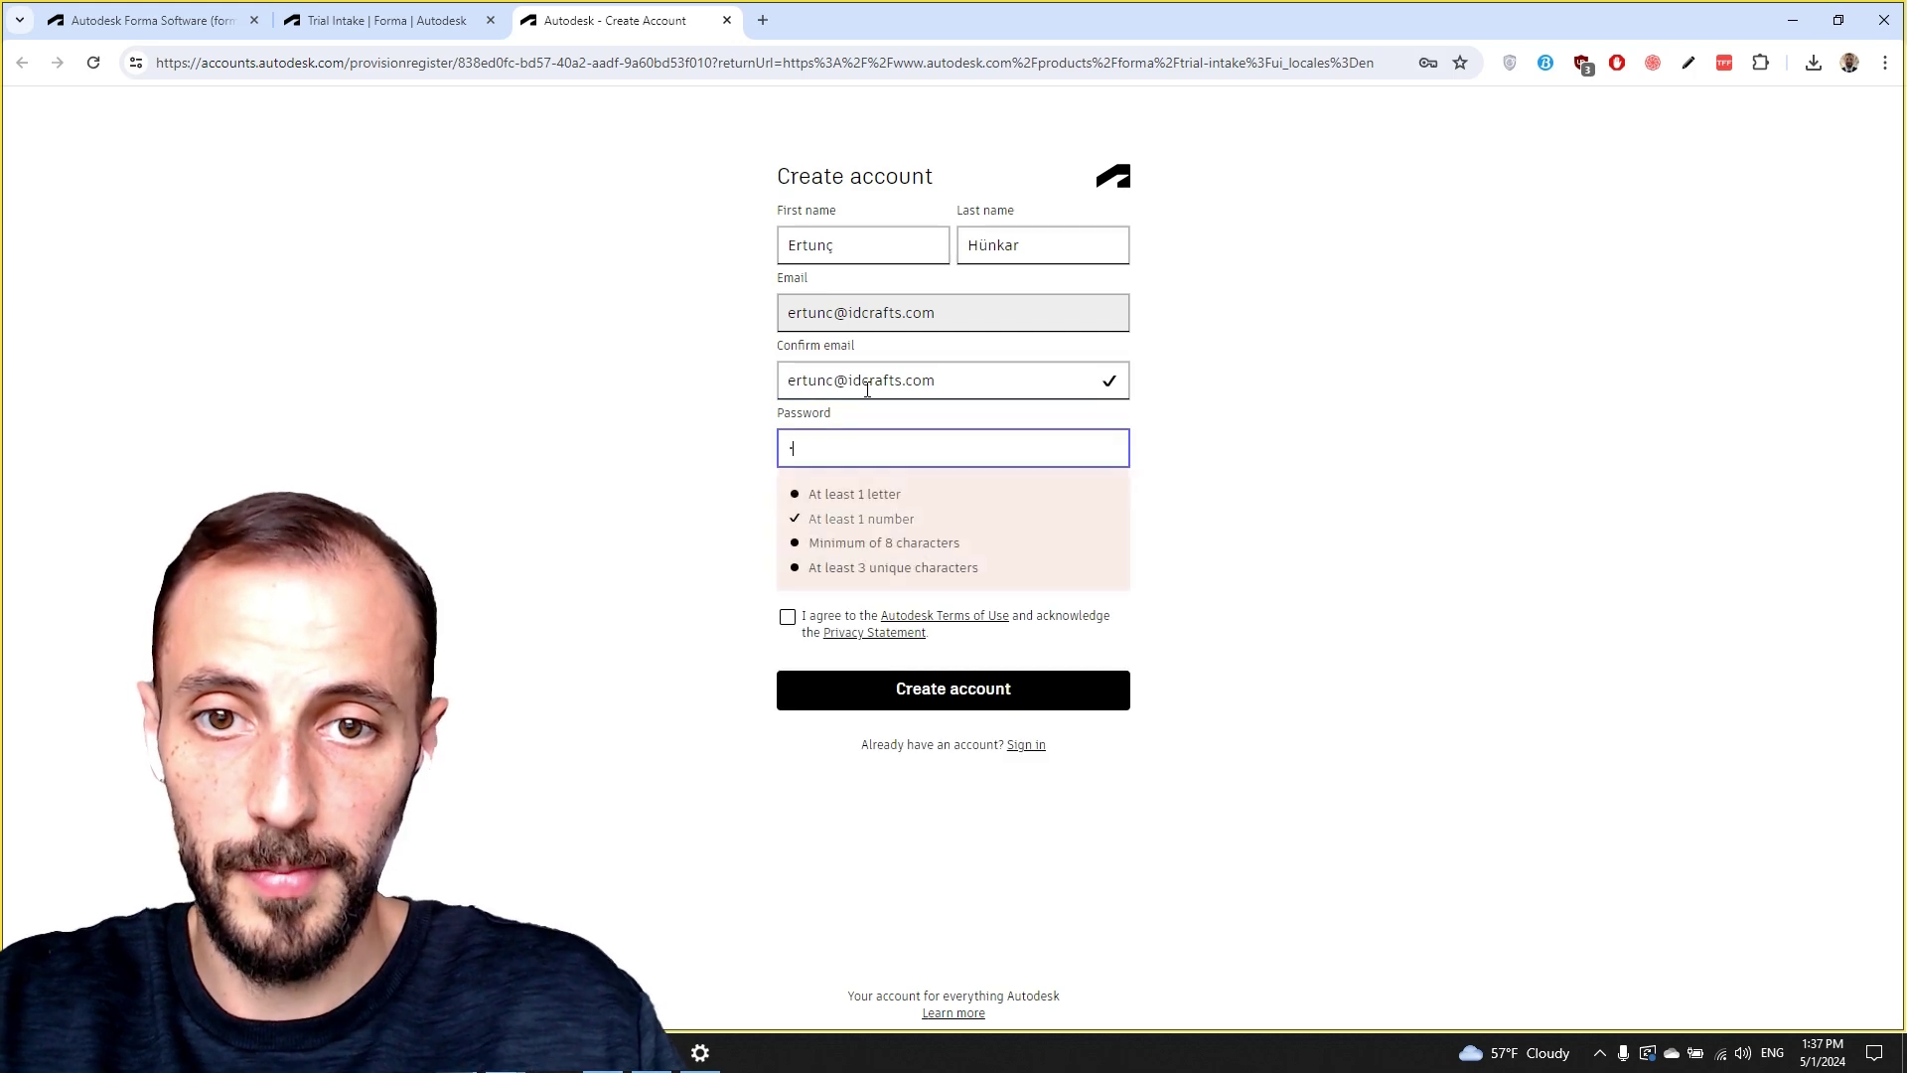
pyautogui.write('••')
pyautogui.click(796, 506)
pyautogui.click(969, 574)
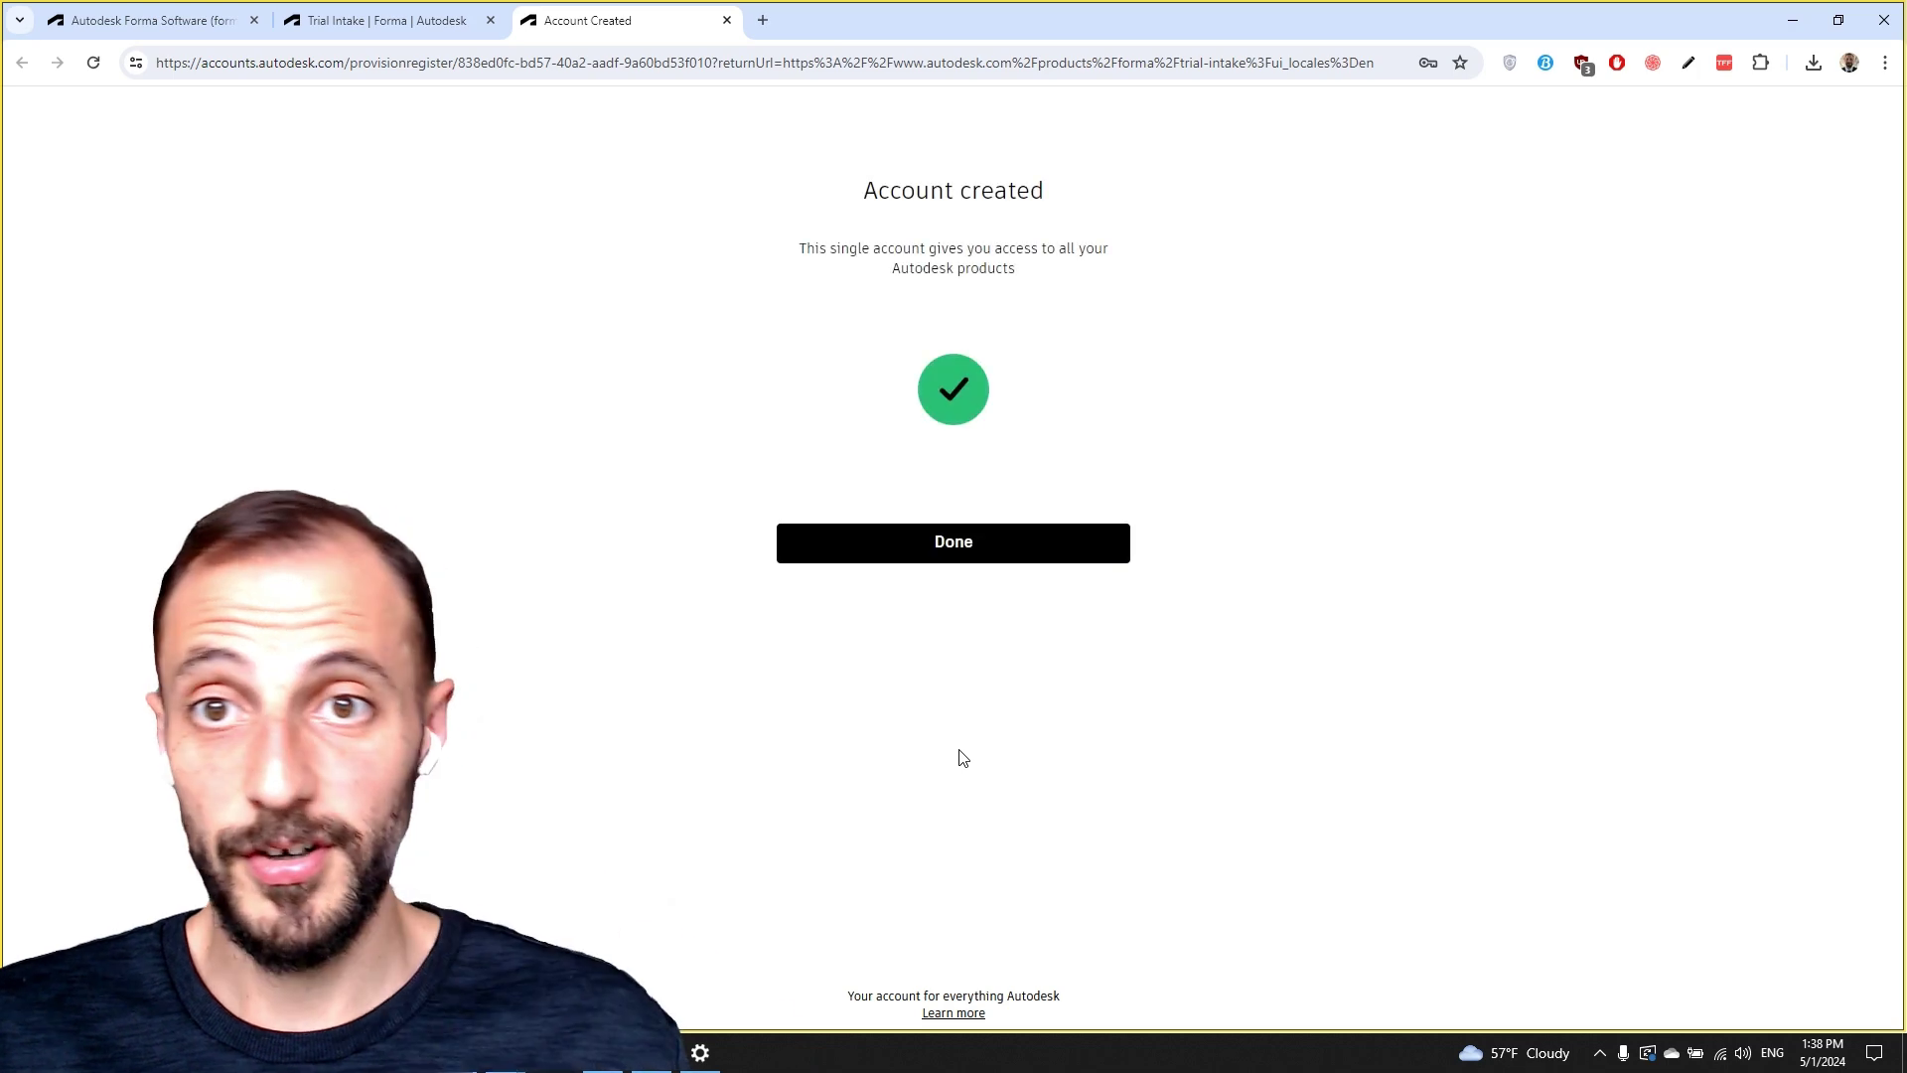
# Finish the Account created page with Done and return to the Forma Free Trial intake page.
pyautogui.click(950, 549)
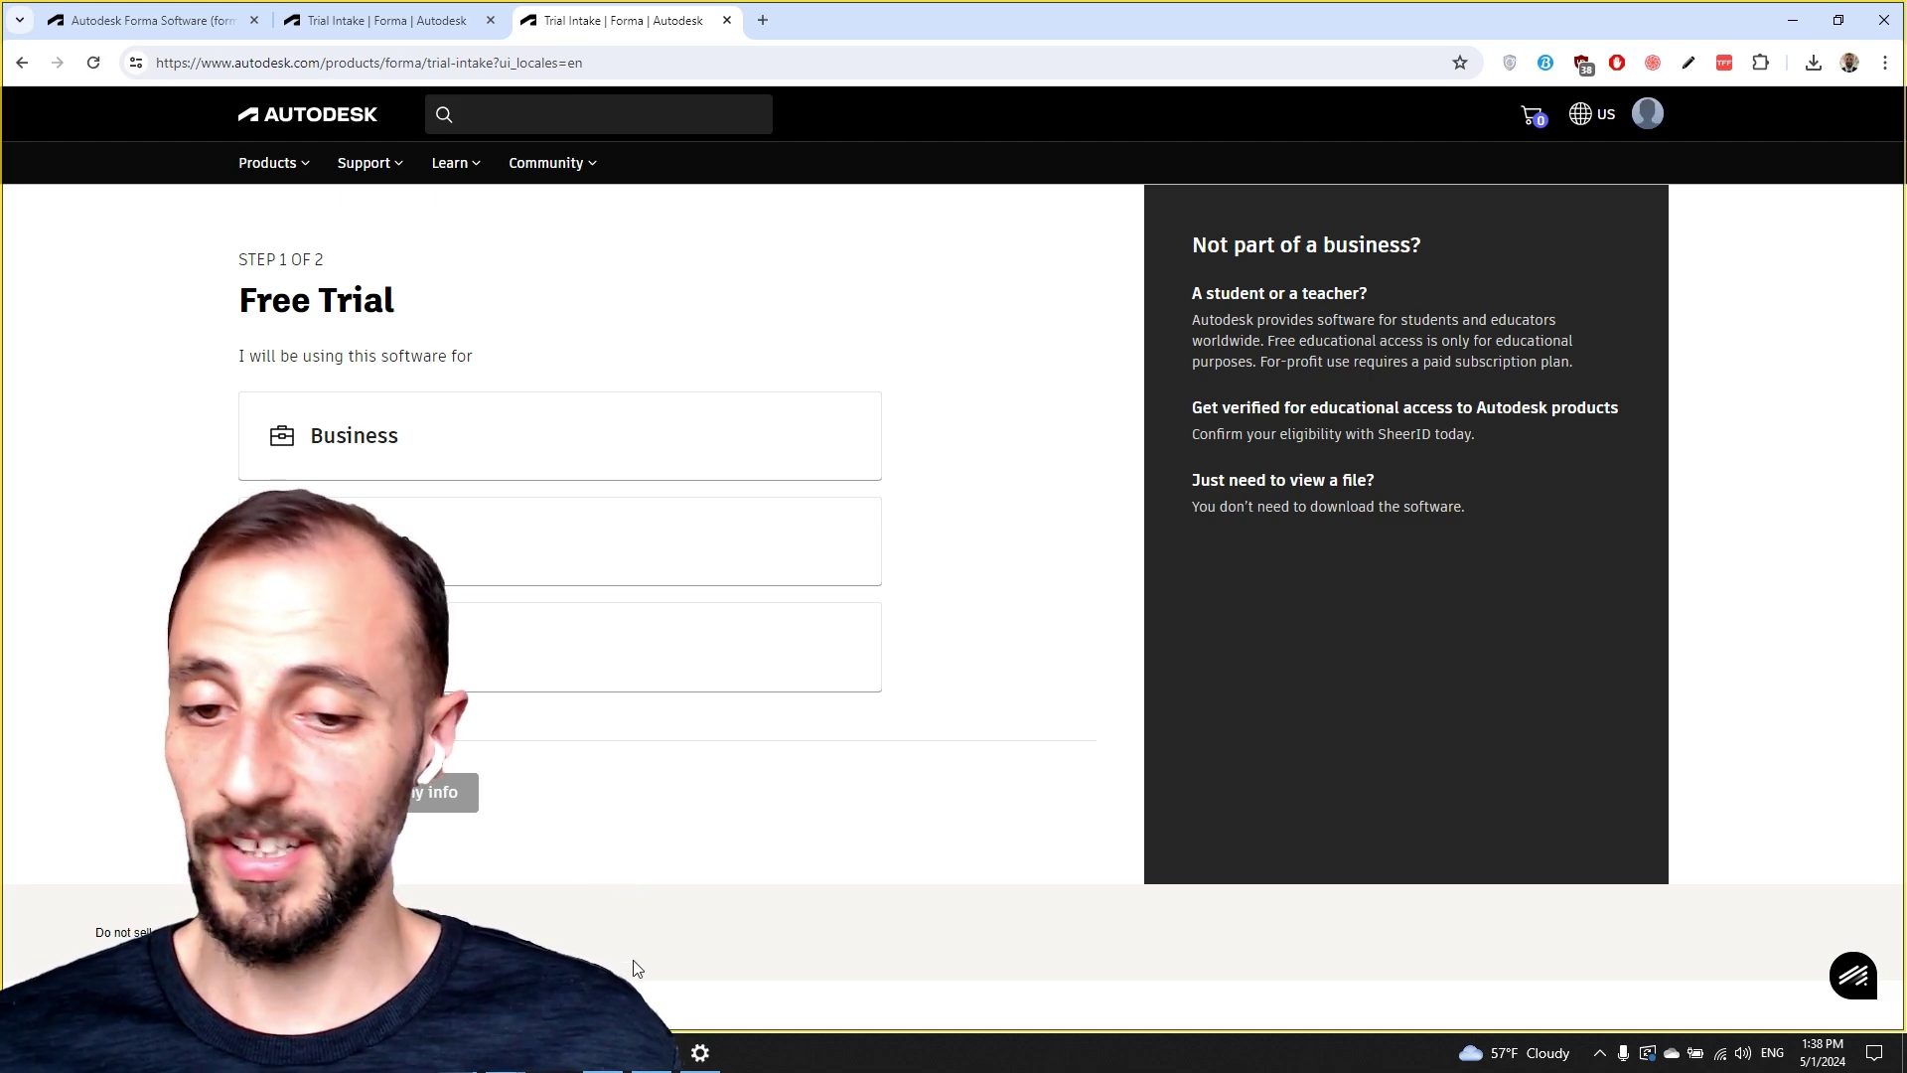
pyautogui.moveTo(604, 1064)
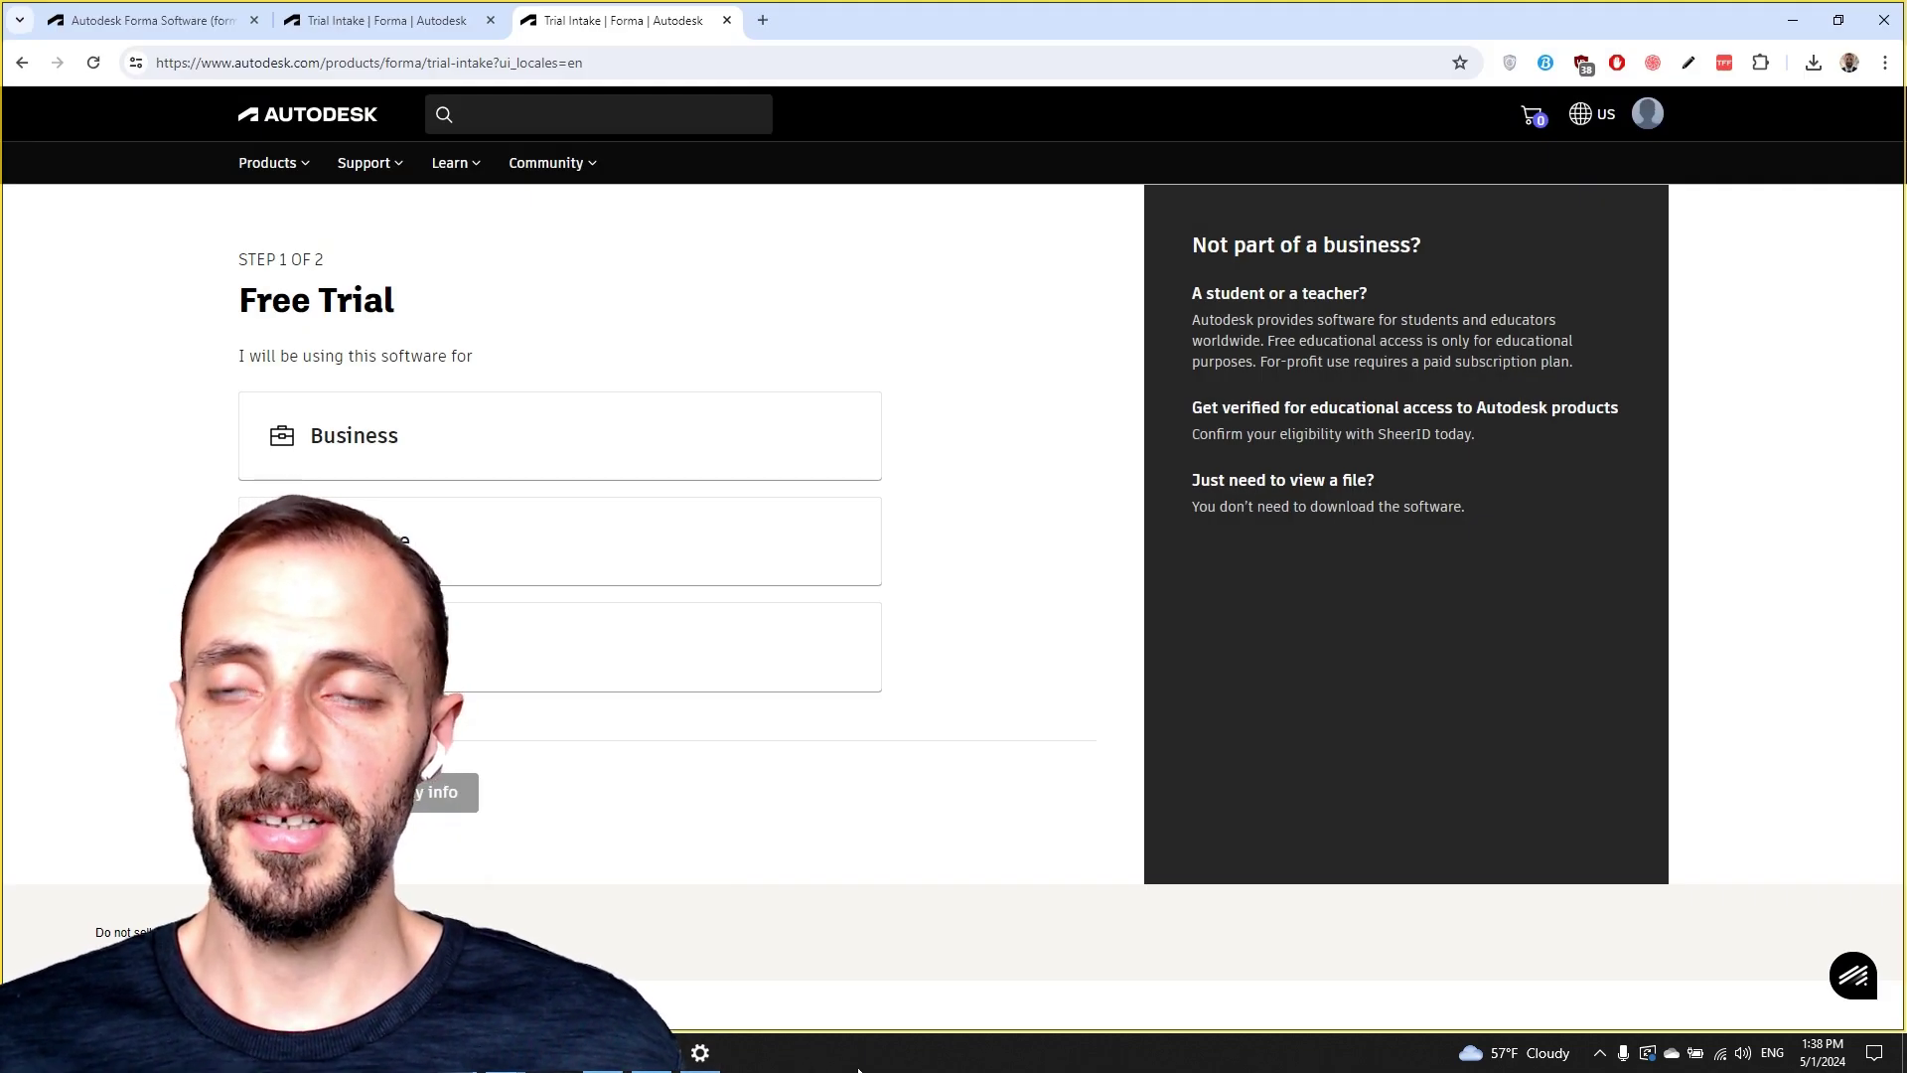
pyautogui.click(608, 1058)
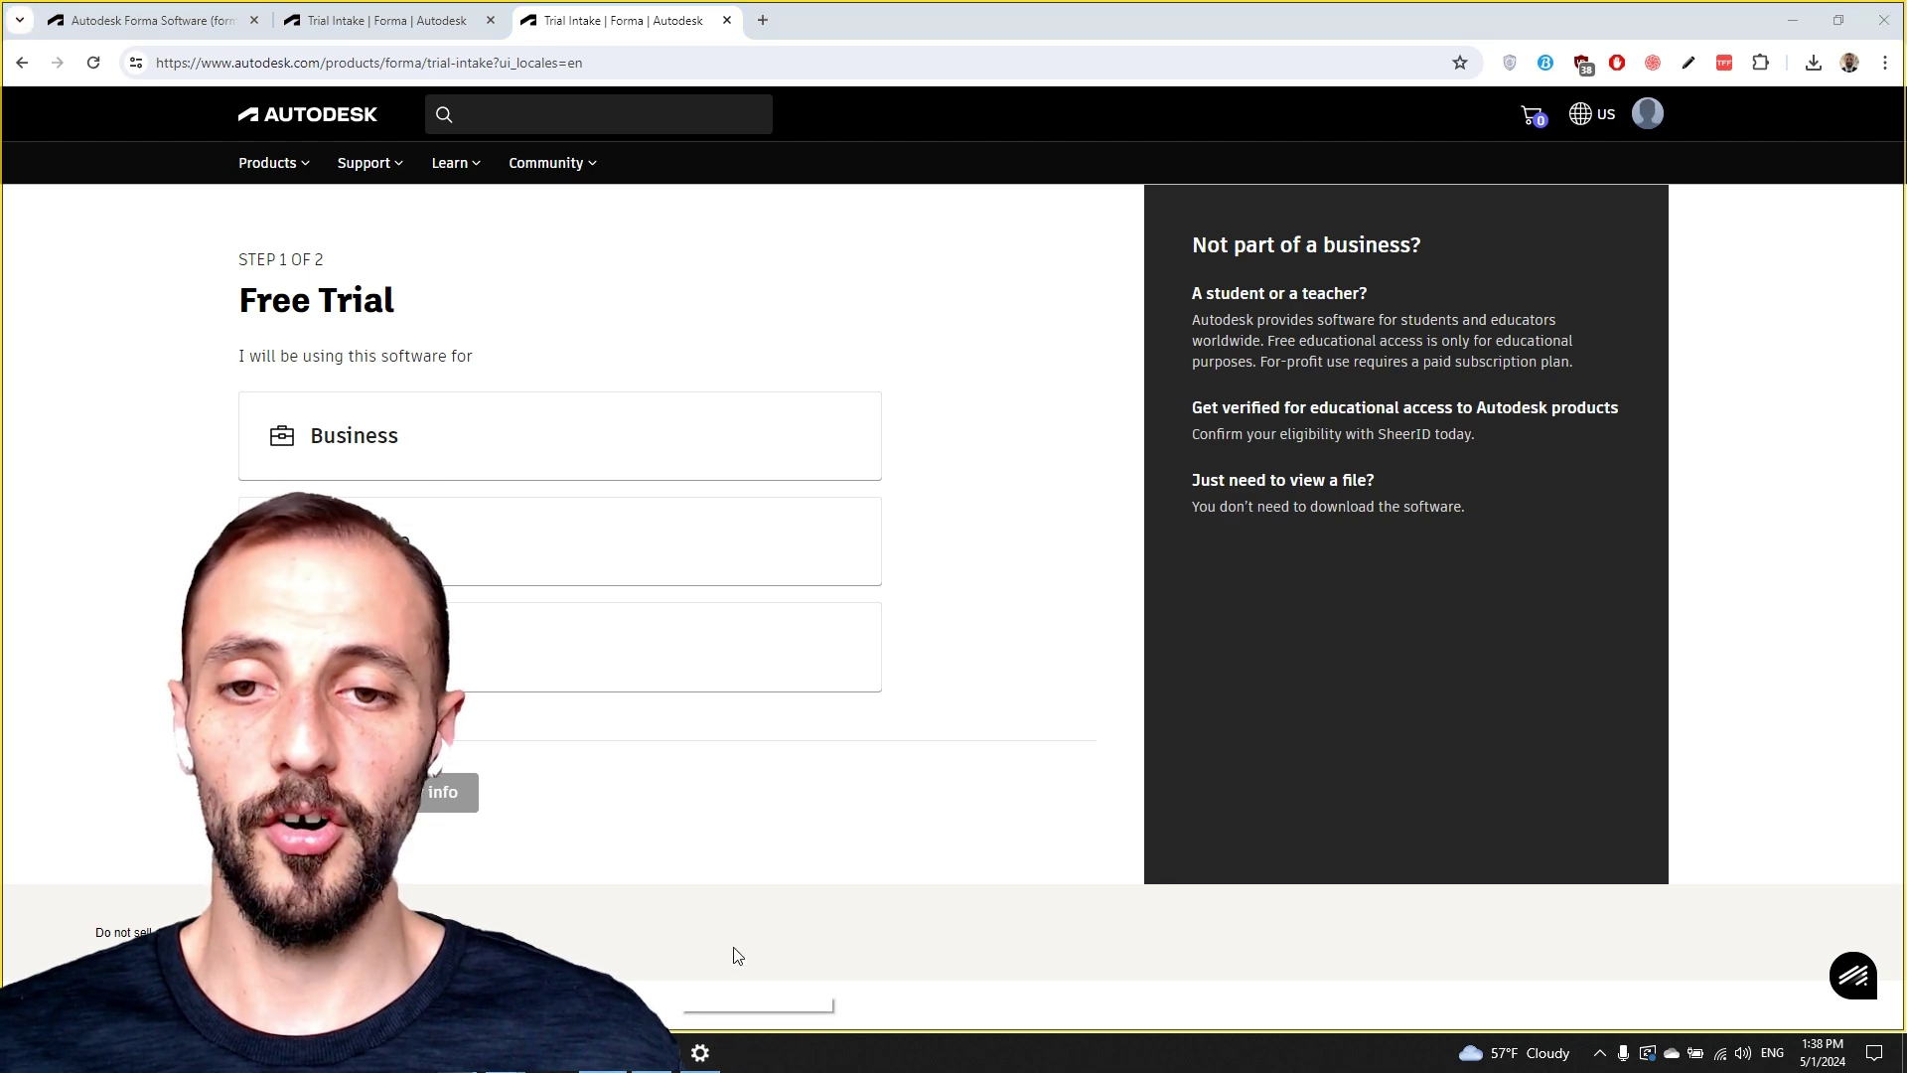